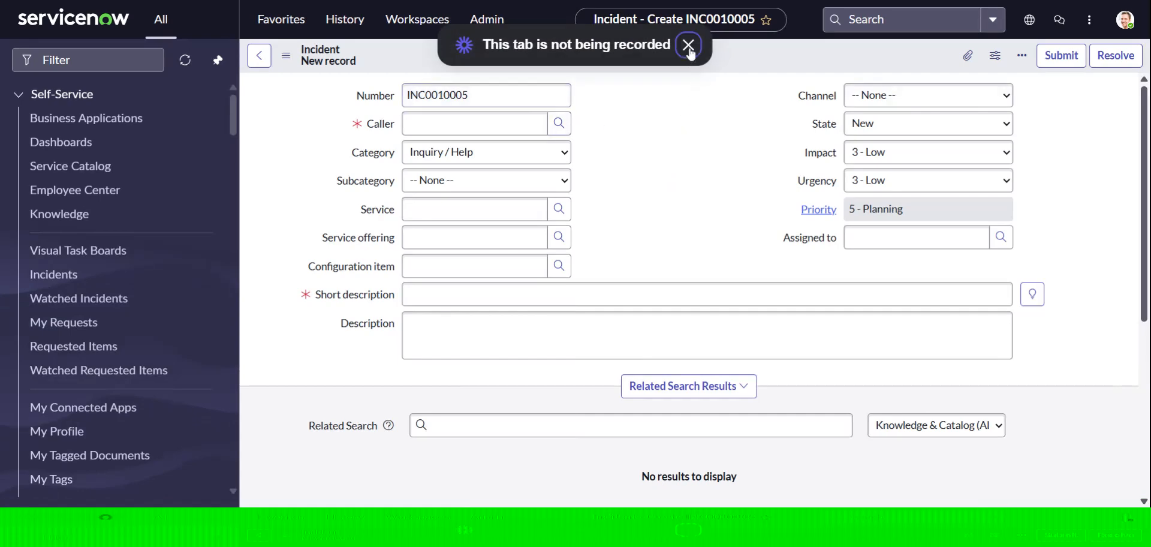
Step: Open the UI policies configured for the Incident form and start a new UI policy record
{"action": "left_click", "coordinate": [688, 45]}
{"action": "right_click", "coordinate": [627, 59]}
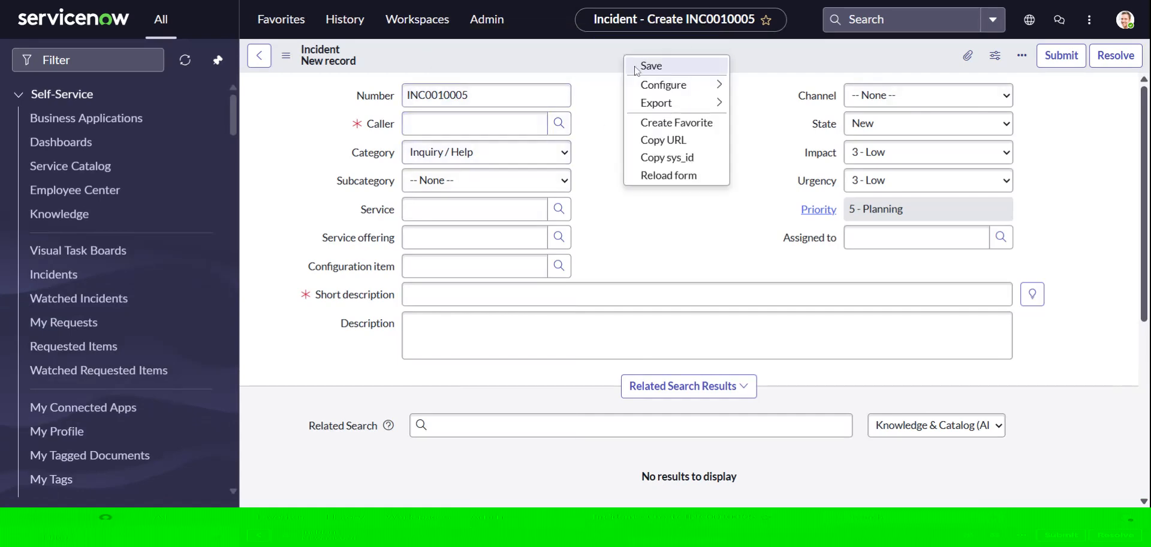
{"action": "mouse_move", "coordinate": [656, 87]}
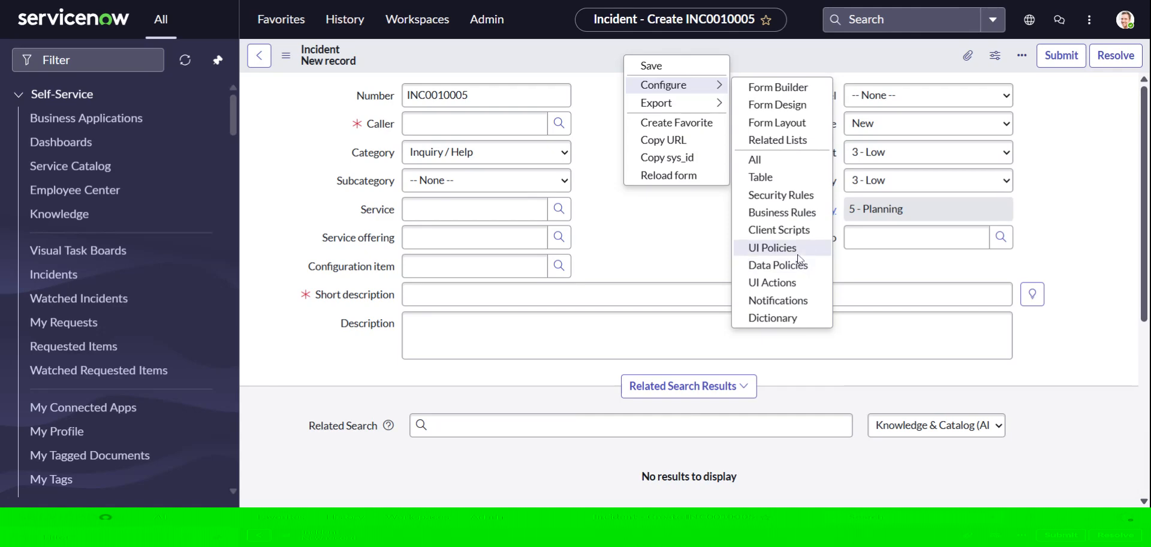
{"action": "left_click", "coordinate": [510, 251]}
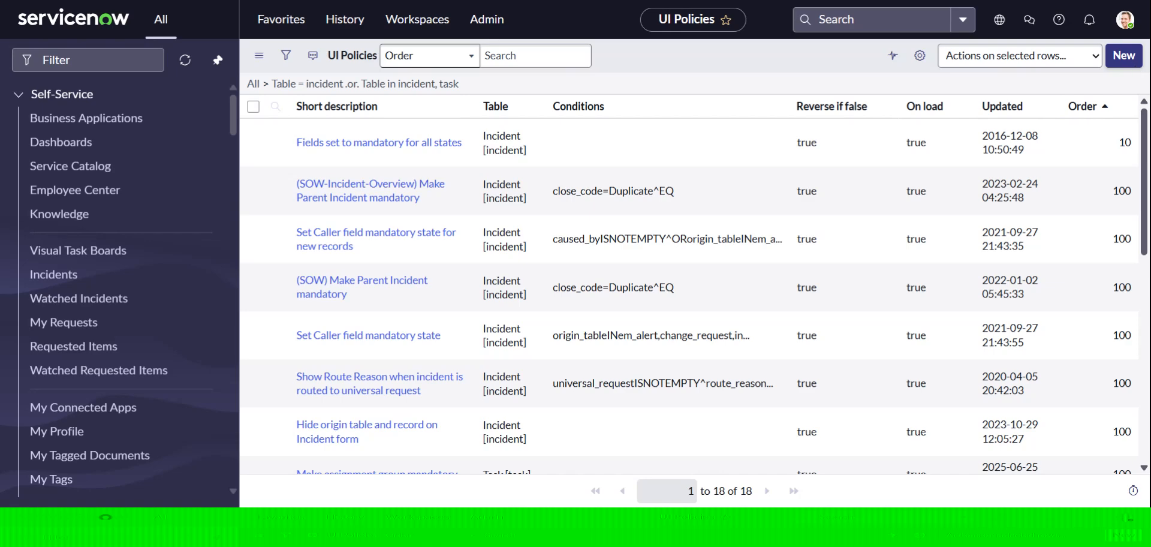
{"action": "left_click", "coordinate": [1129, 66]}
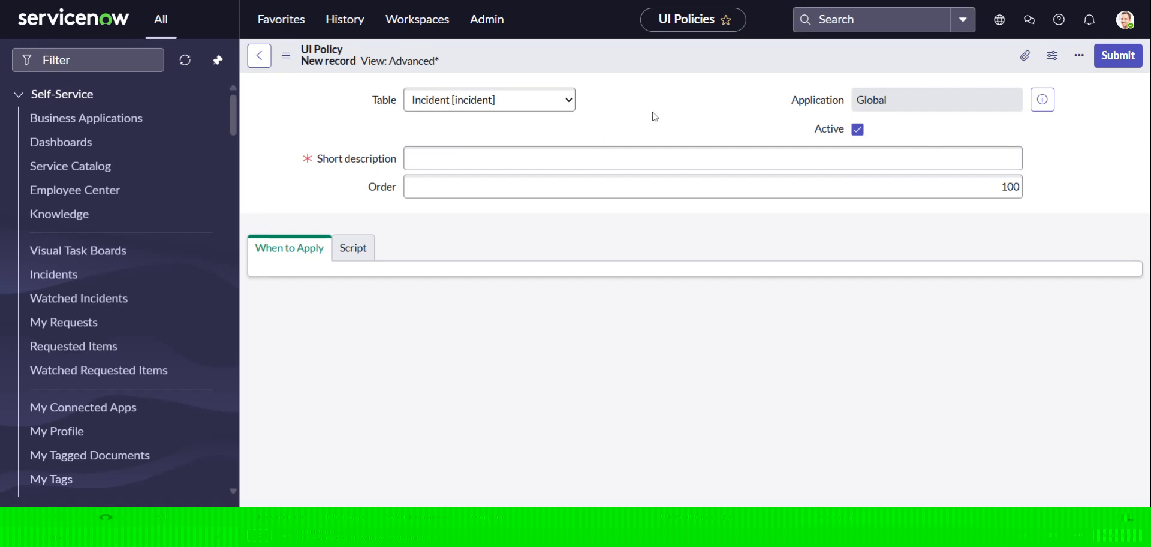
Step: Paste the requirement about mandatory Work Notes on assigned In Progress incidents as the short description and set the order to 200
{"action": "left_click", "coordinate": [767, 2]}
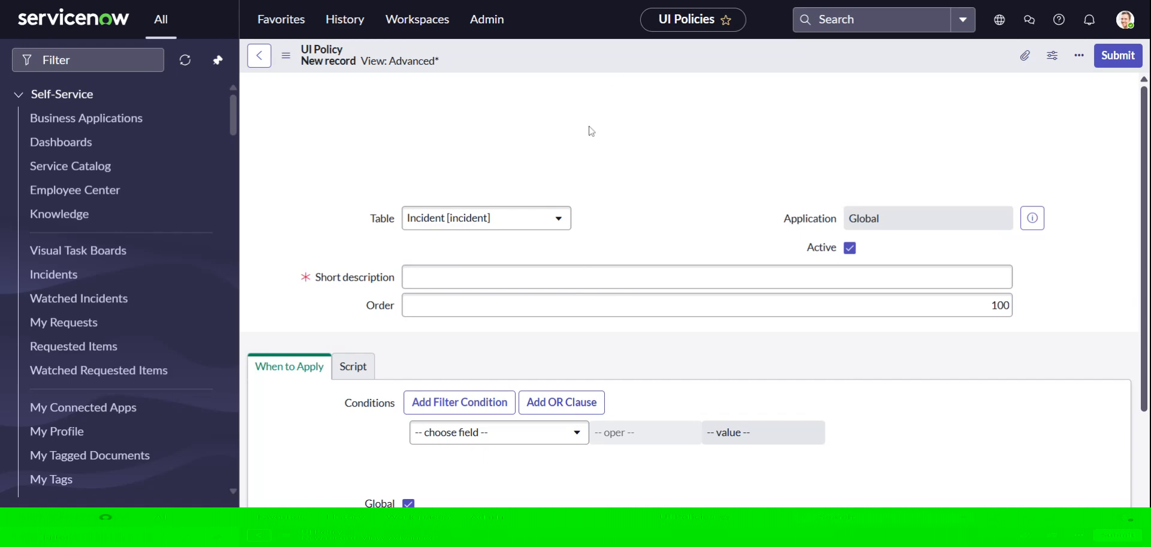
{"action": "key", "text": "ctrl+v"}
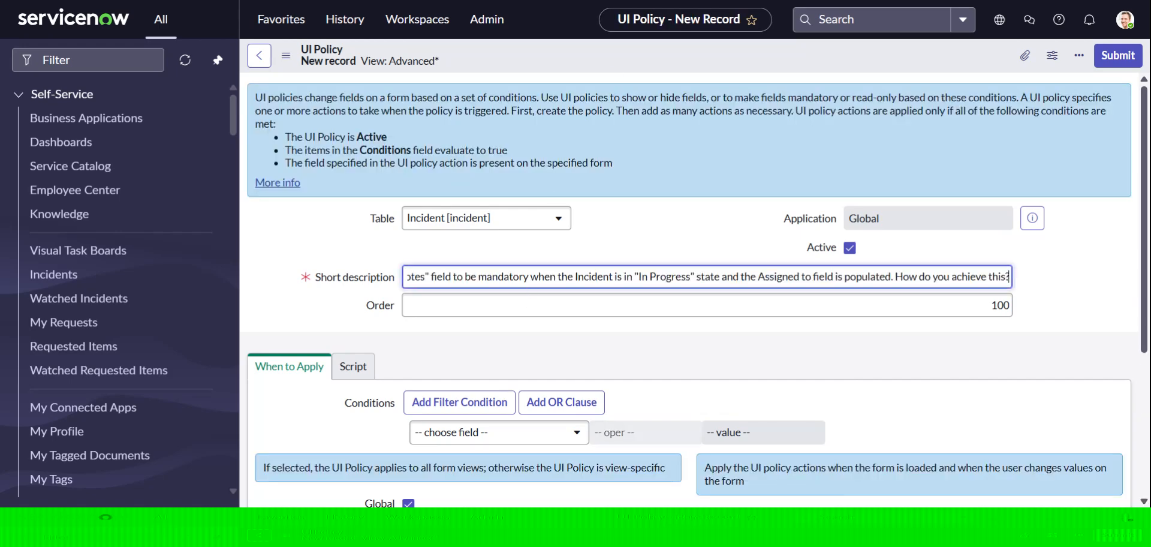
{"action": "left_click", "coordinate": [781, 306]}
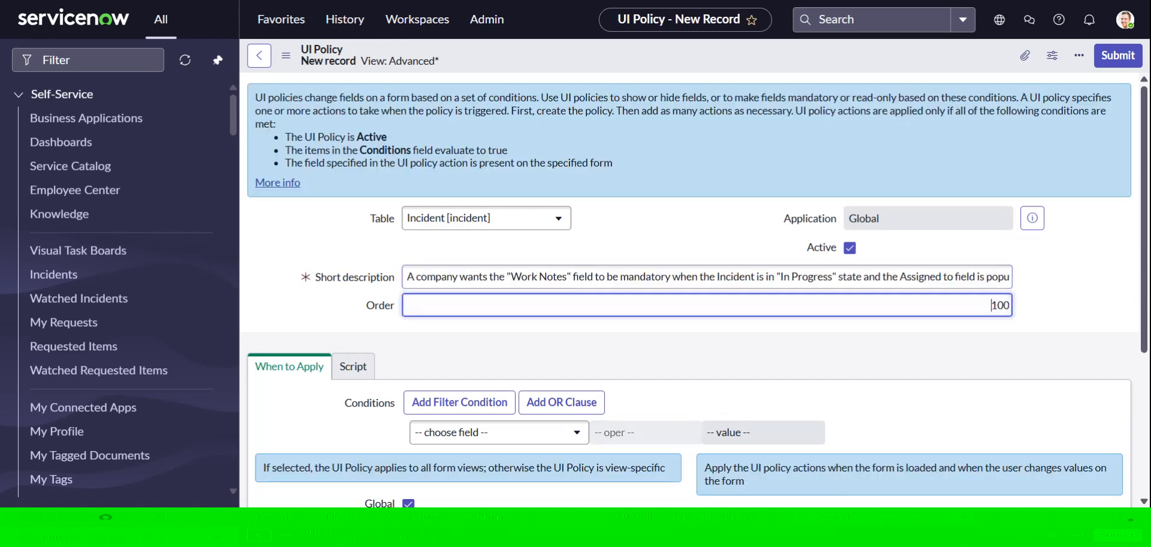
{"action": "left_click", "coordinate": [780, 355]}
{"action": "left_click", "coordinate": [996, 305]}
{"action": "type", "text": "2"}
{"action": "left_click", "coordinate": [1080, 317]}
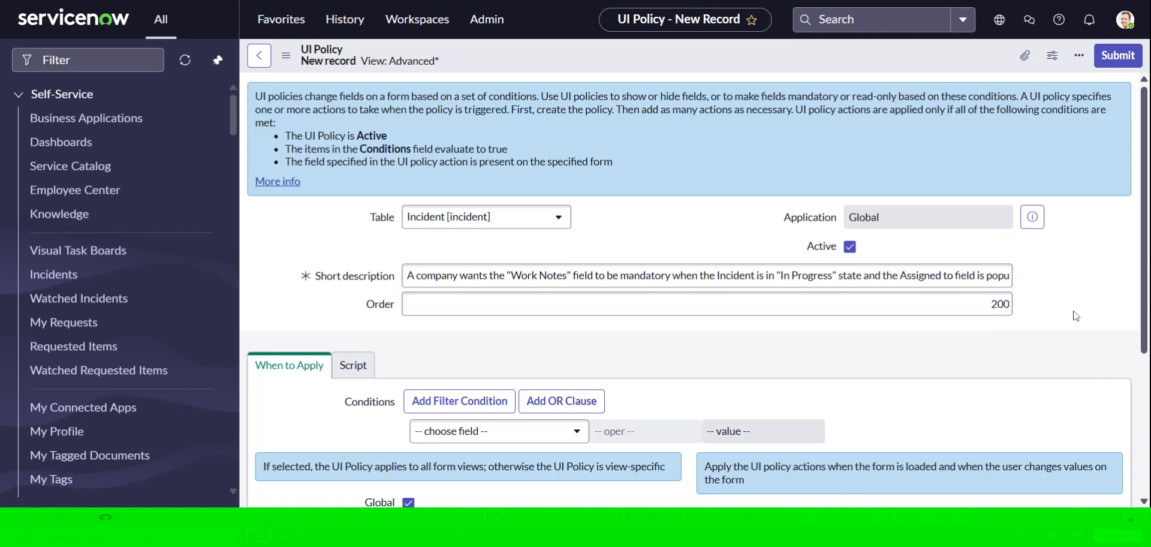
Step: Add the first condition to the UI policy: State is In Progress
{"action": "scroll", "coordinate": [1073, 316], "scroll_direction": "down", "scroll_amount": 4}
{"action": "left_click", "coordinate": [521, 209]}
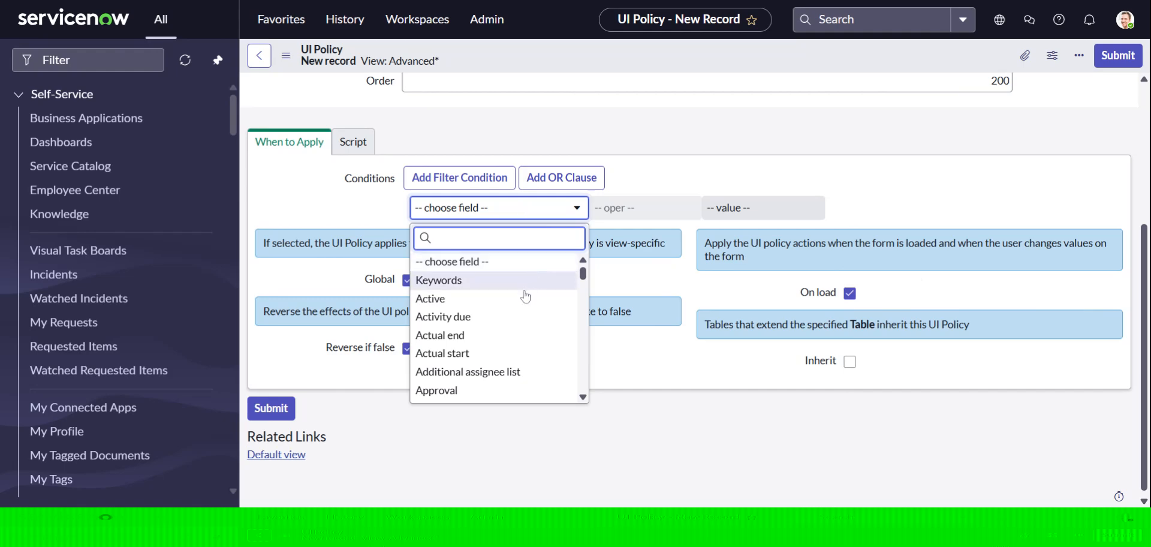
{"action": "type", "text": "state"}
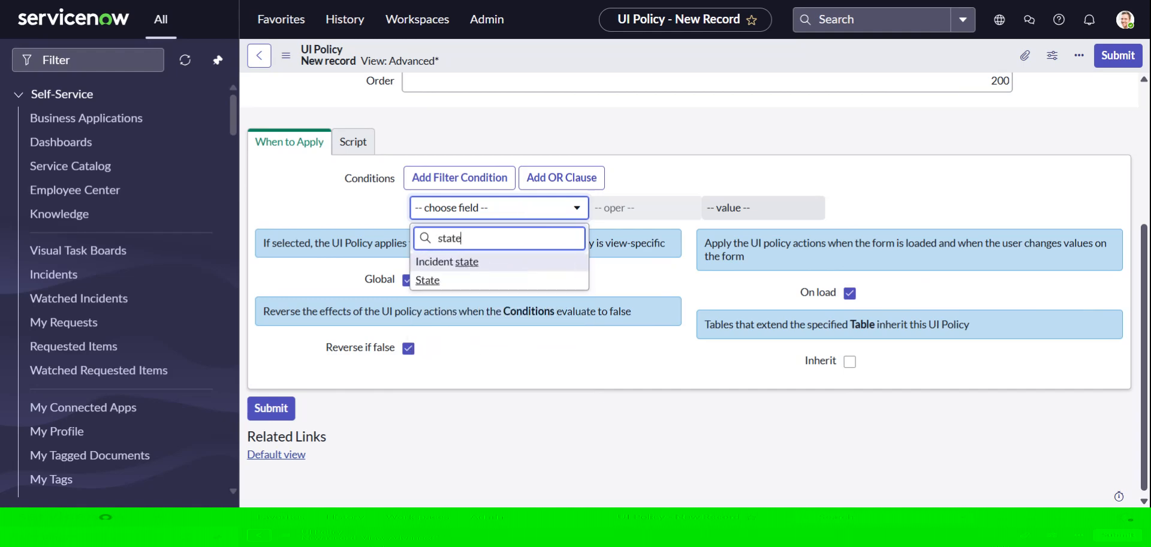
{"action": "left_click", "coordinate": [492, 281]}
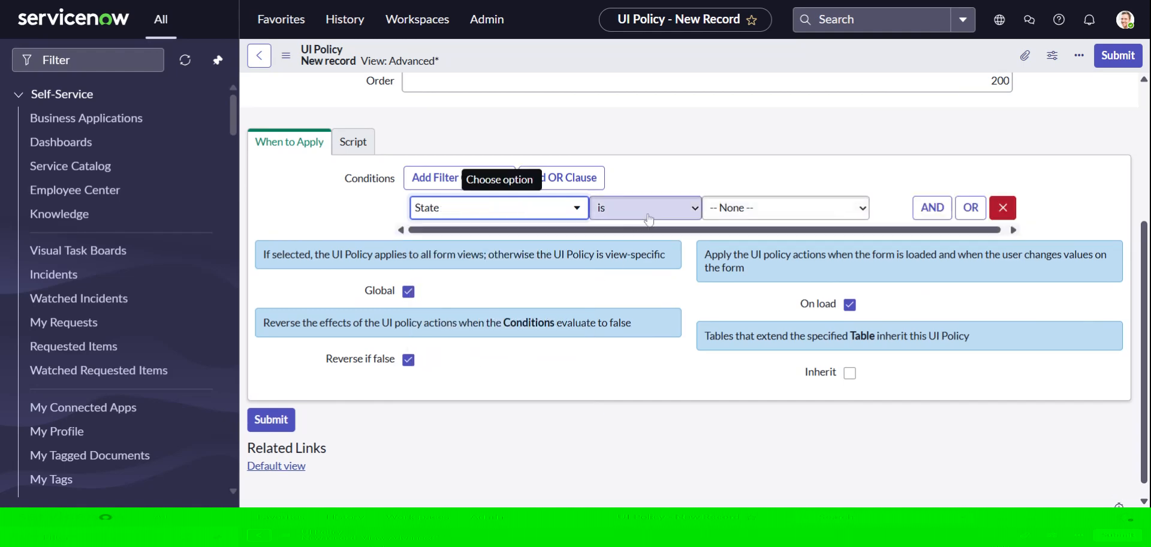
{"action": "left_click", "coordinate": [765, 268]}
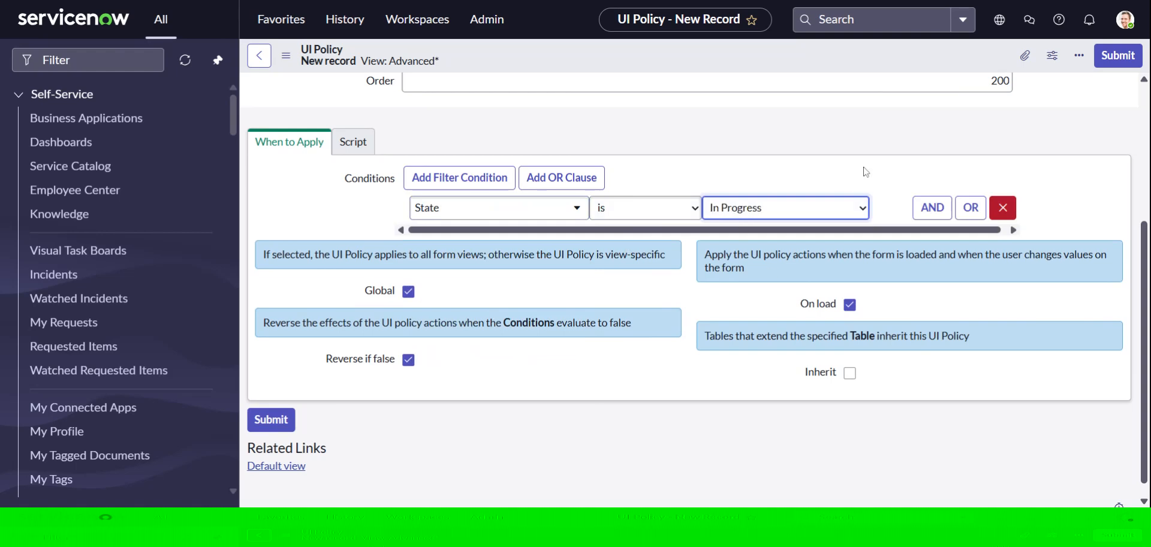
Step: Add a second condition joined with AND: Assigned to is not empty
{"action": "left_click", "coordinate": [926, 214]}
{"action": "left_click", "coordinate": [509, 271]}
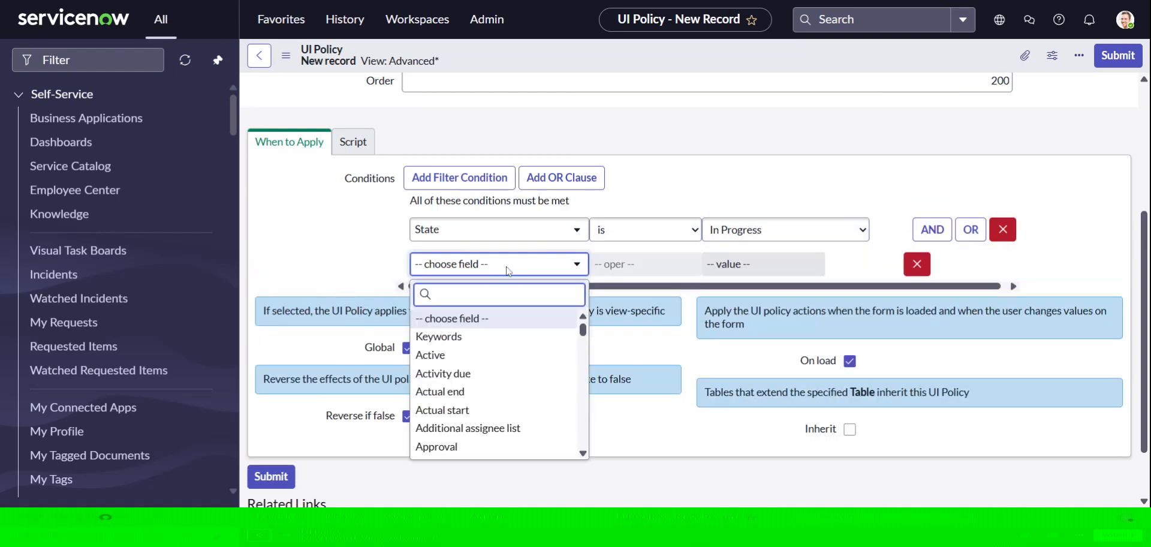
{"action": "type", "text": "assigned"}
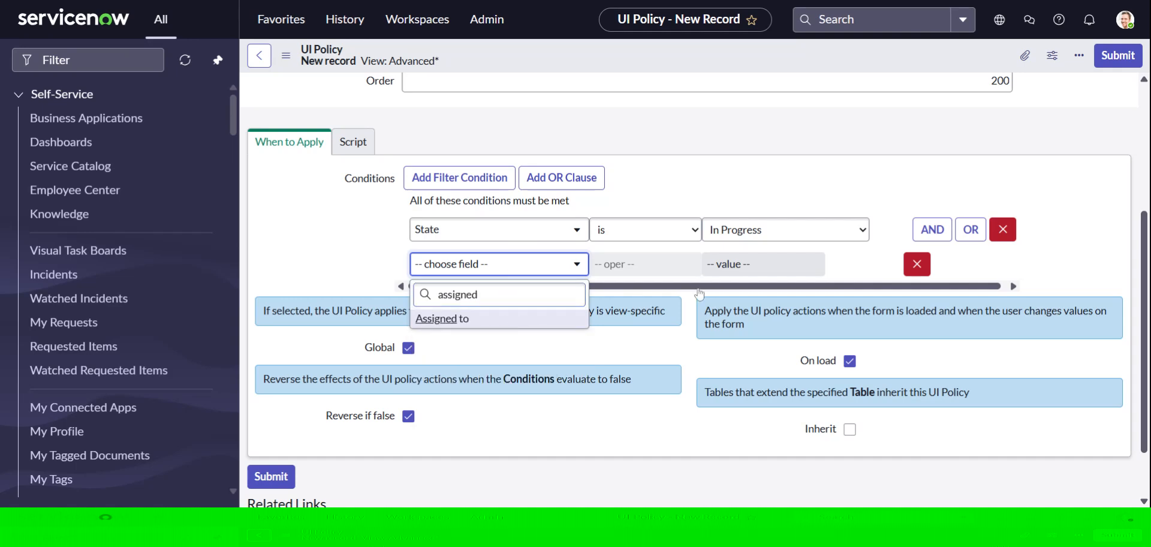
{"action": "key", "text": "Return"}
{"action": "left_click", "coordinate": [664, 271]}
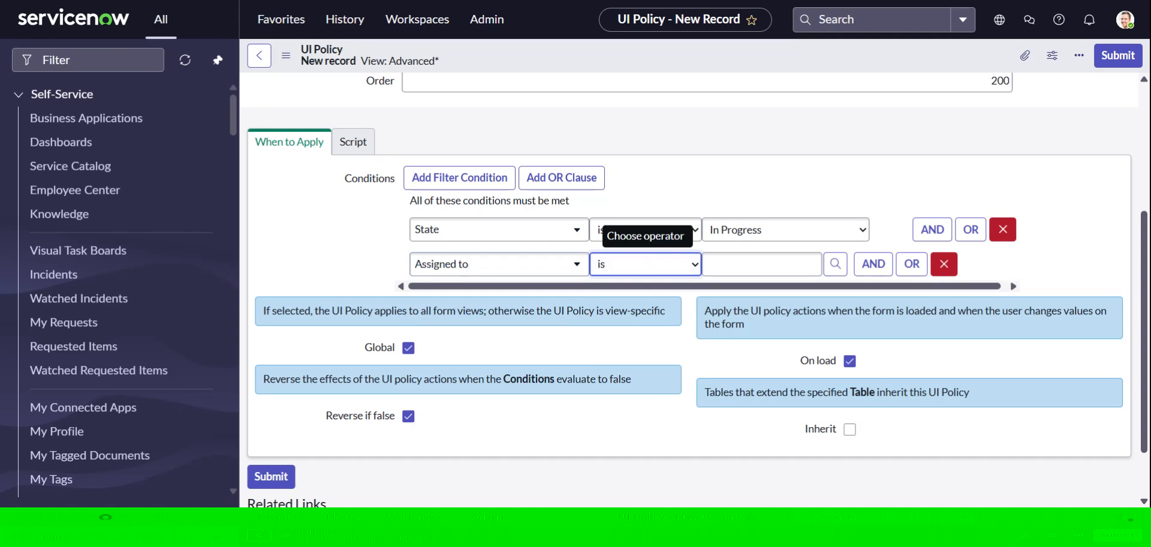
{"action": "left_click", "coordinate": [687, 195]}
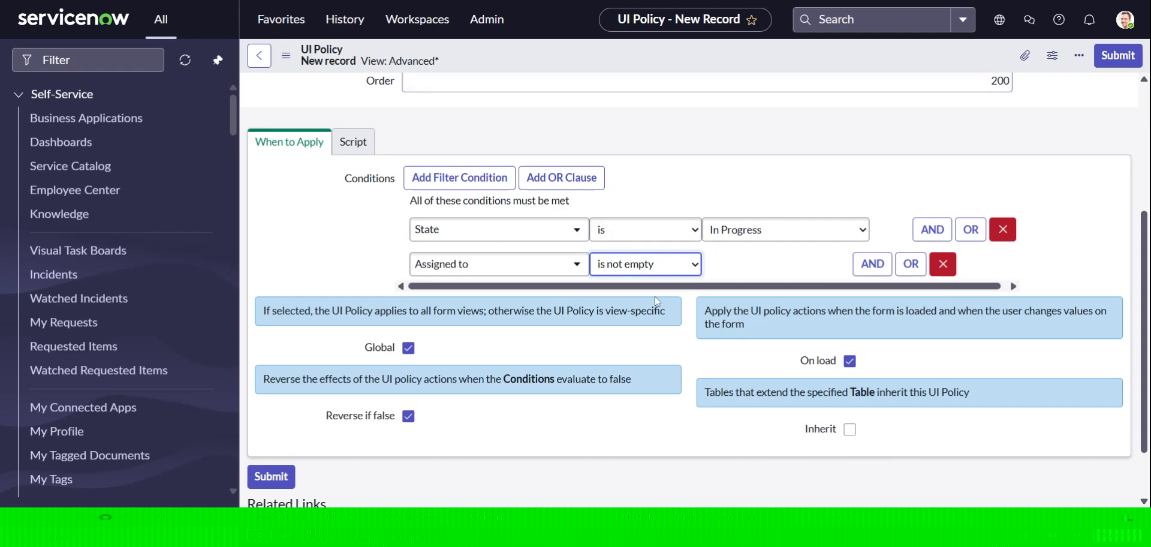
{"action": "left_click", "coordinate": [767, 274]}
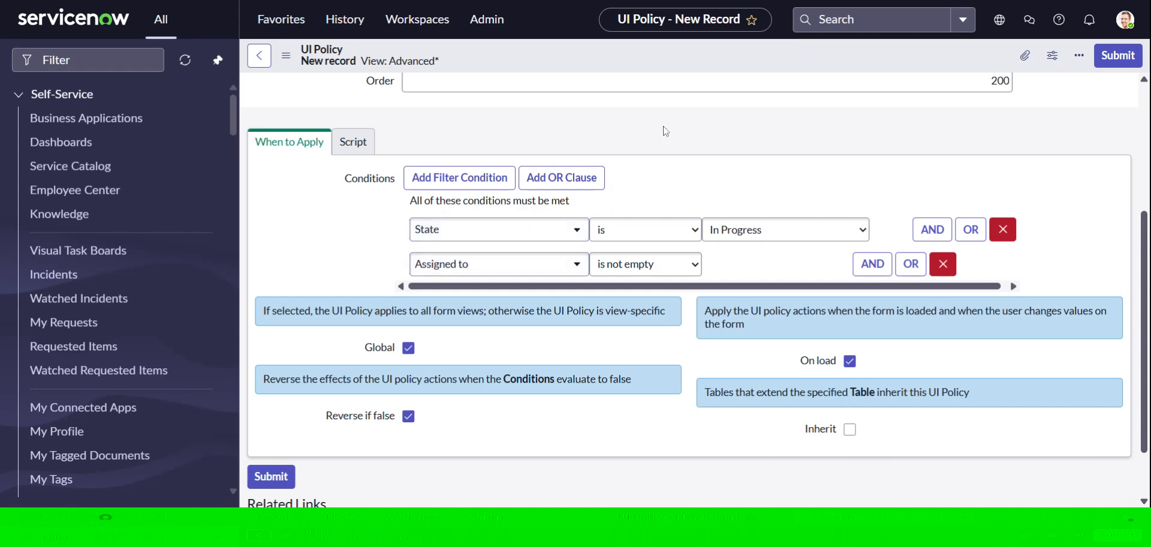
Step: Save the UI policy while staying on its form and bring up its list of UI policy actions
{"action": "right_click", "coordinate": [722, 60]}
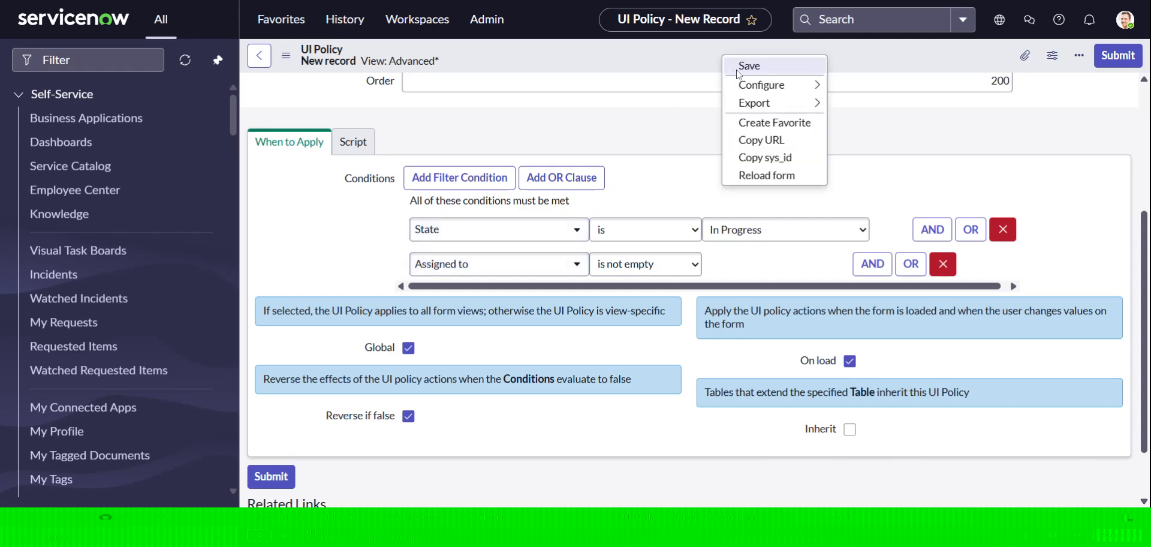
{"action": "left_click", "coordinate": [752, 172]}
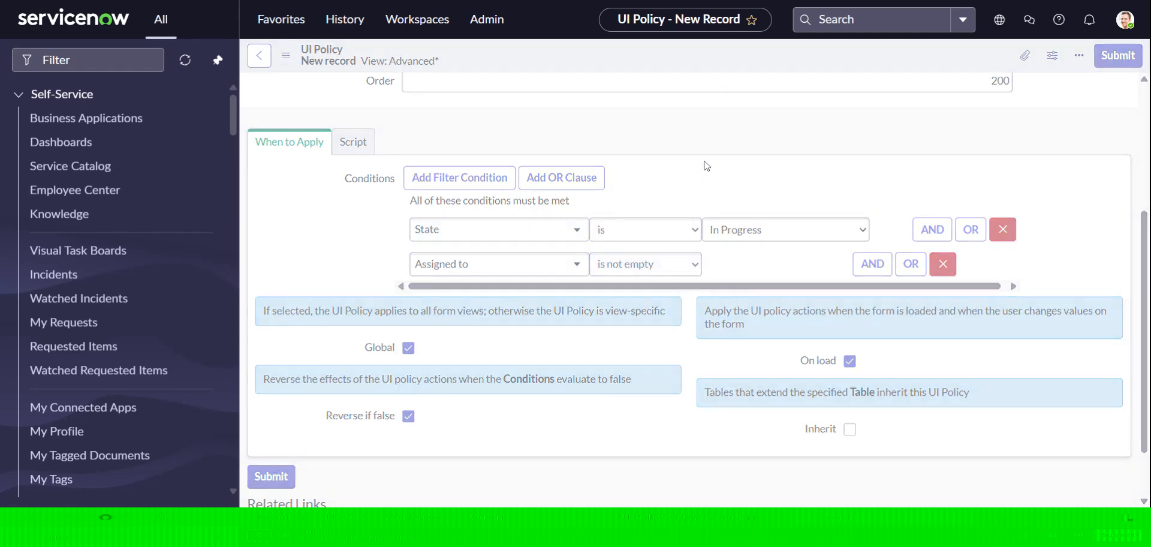
{"action": "scroll", "coordinate": [706, 166], "scroll_direction": "down", "scroll_amount": 1}
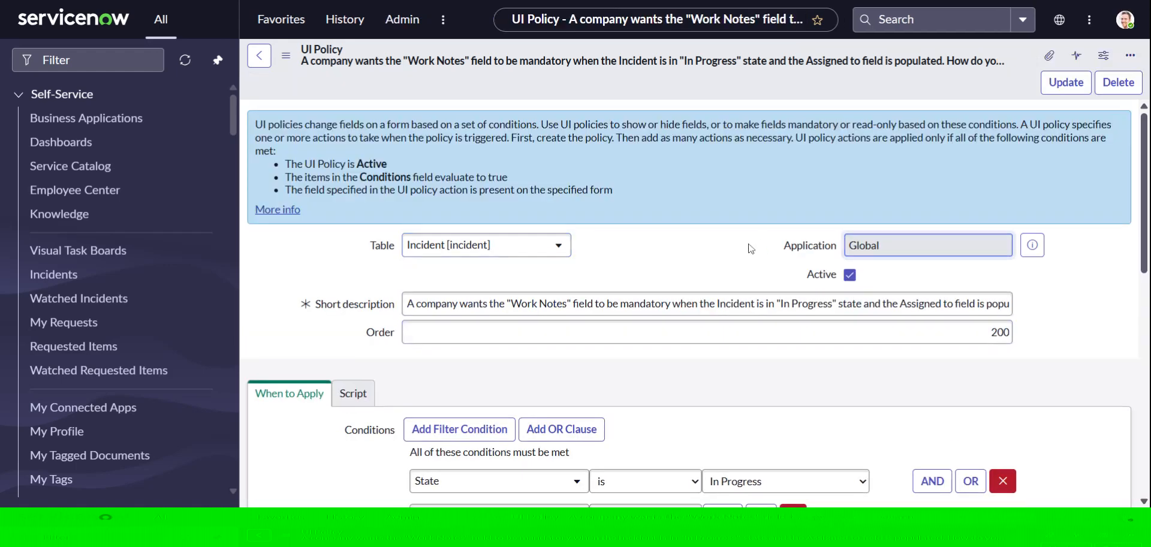
{"action": "scroll", "coordinate": [749, 248], "scroll_direction": "down", "scroll_amount": 5}
{"action": "scroll", "coordinate": [750, 248], "scroll_direction": "down", "scroll_amount": 4}
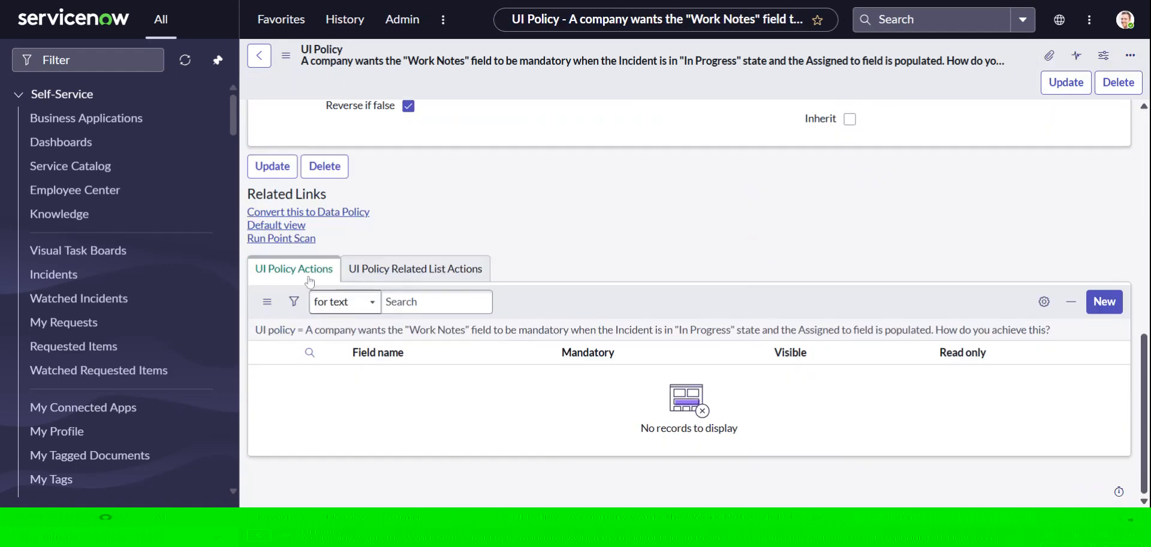
{"action": "left_click", "coordinate": [459, 275]}
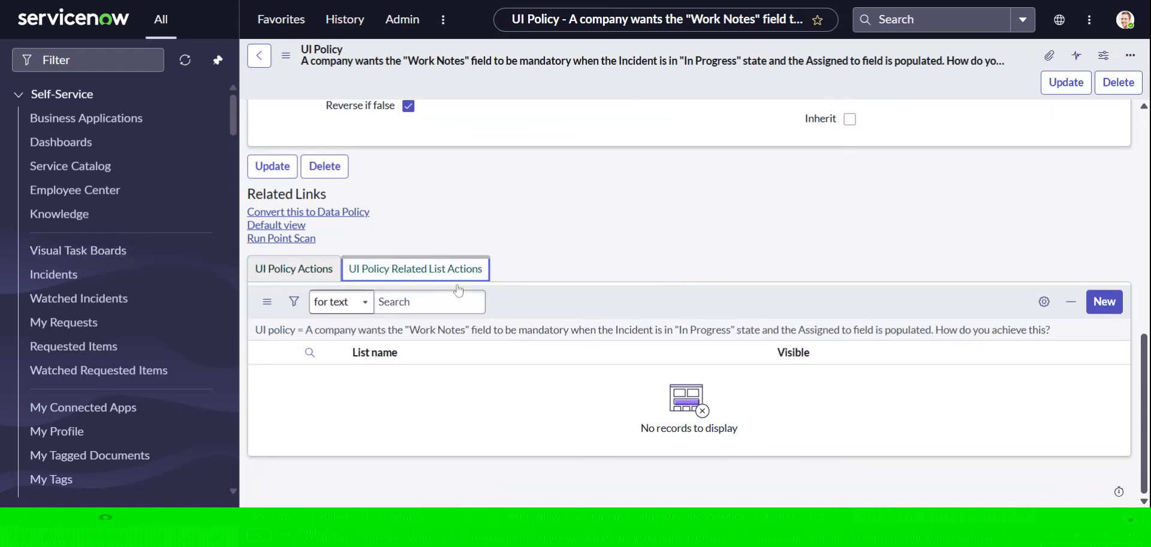
{"action": "left_click", "coordinate": [304, 277]}
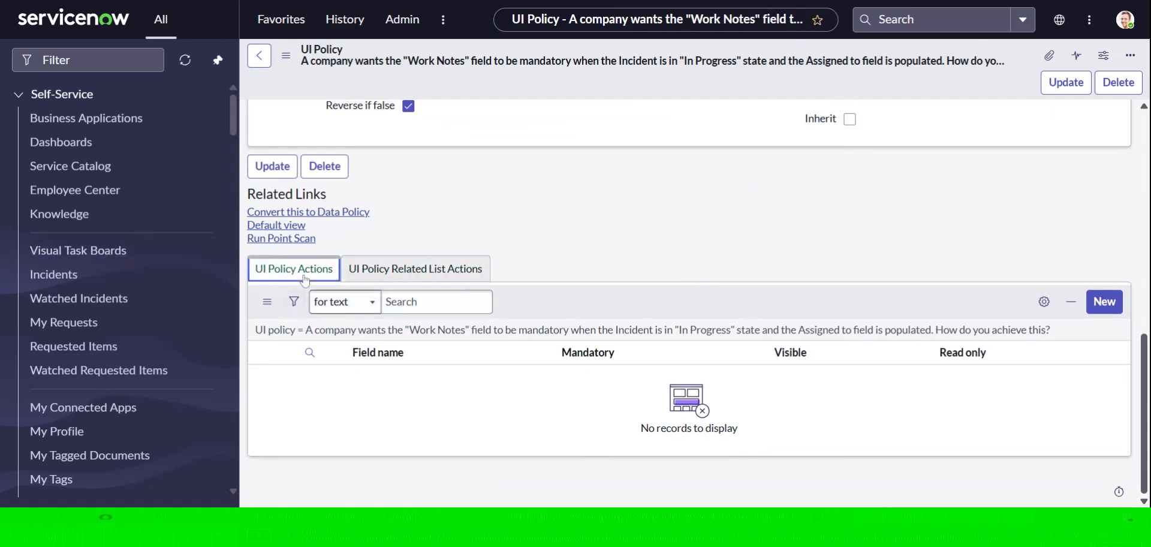
Step: Create and submit a UI policy action for the Work notes field with Mandatory set to True
{"action": "left_click", "coordinate": [1095, 306]}
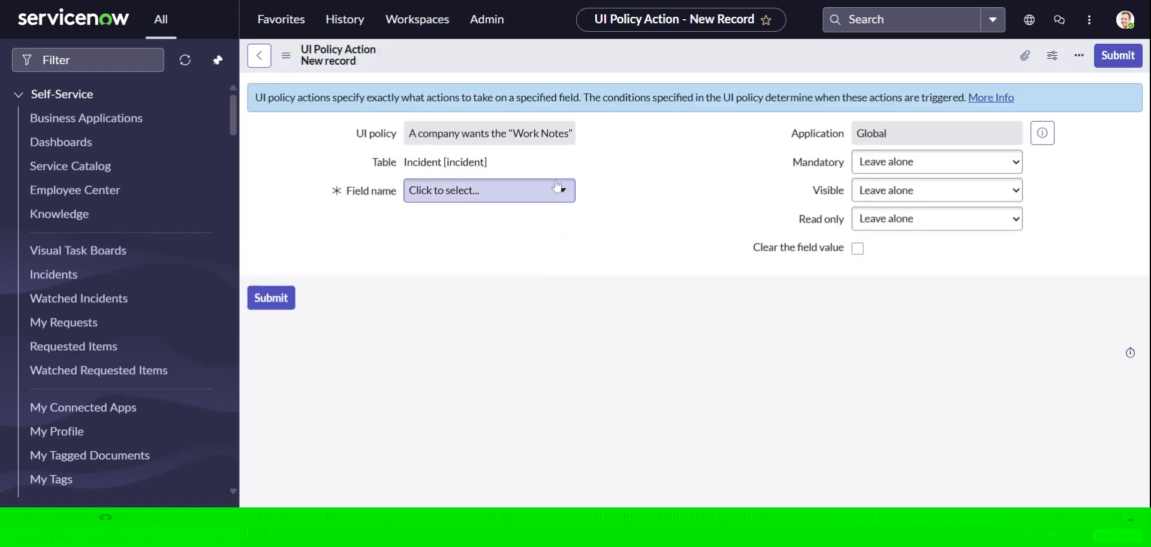
{"action": "left_click", "coordinate": [551, 190]}
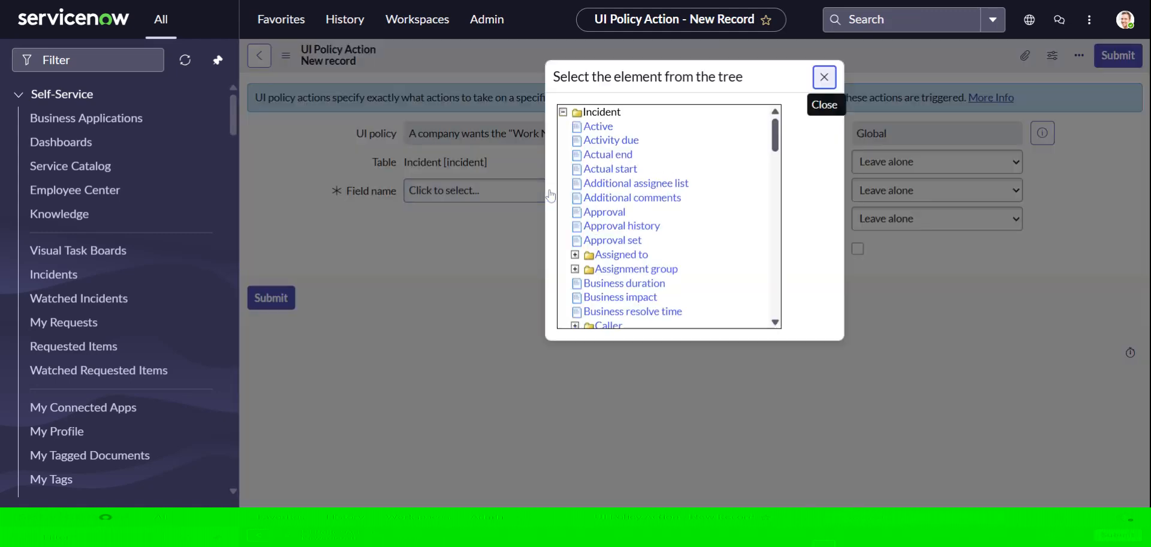
{"action": "scroll", "coordinate": [654, 213], "scroll_direction": "down", "scroll_amount": 12}
{"action": "scroll", "coordinate": [655, 215], "scroll_direction": "down", "scroll_amount": 5}
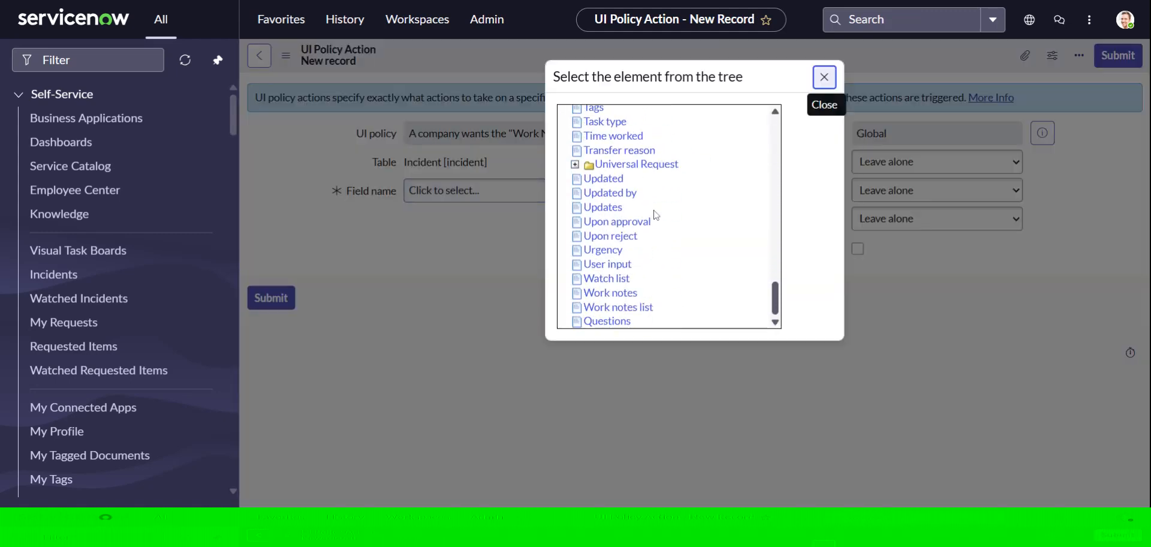
{"action": "left_click", "coordinate": [612, 293]}
{"action": "left_click", "coordinate": [905, 162]}
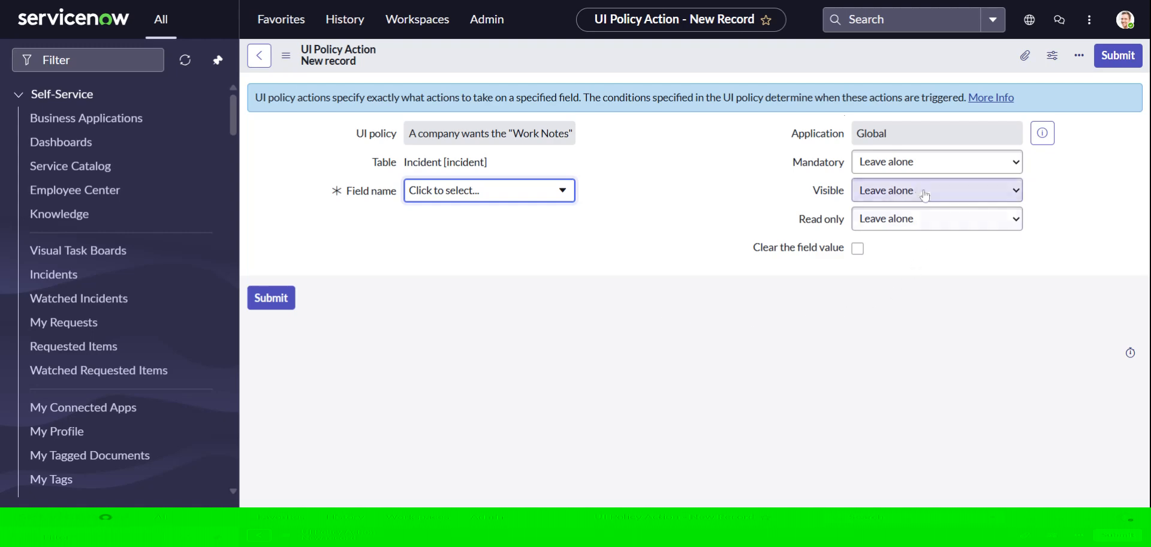
{"action": "left_click", "coordinate": [907, 189]}
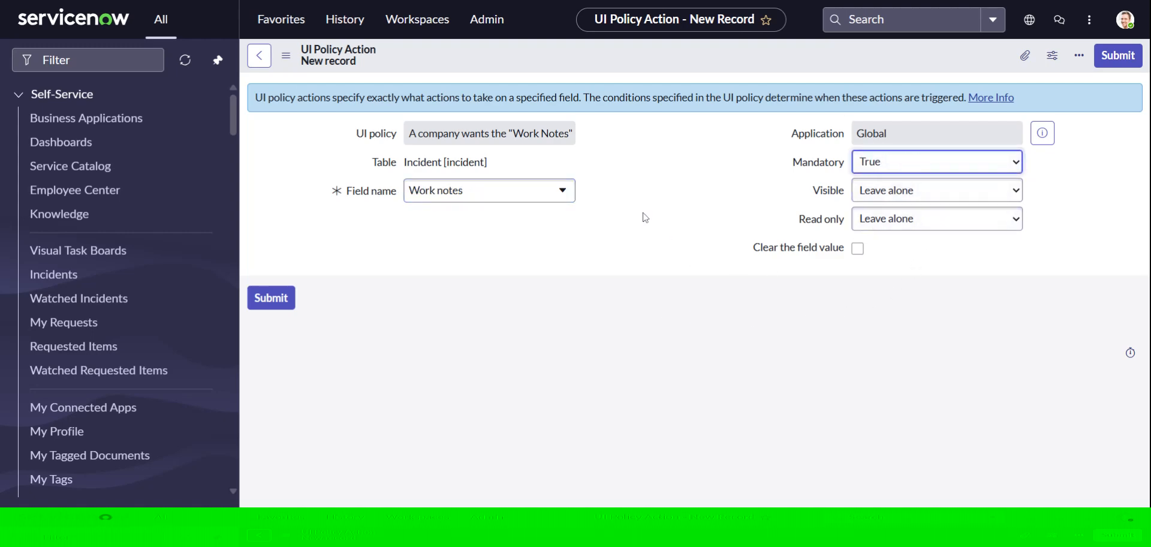
{"action": "left_click", "coordinate": [287, 304]}
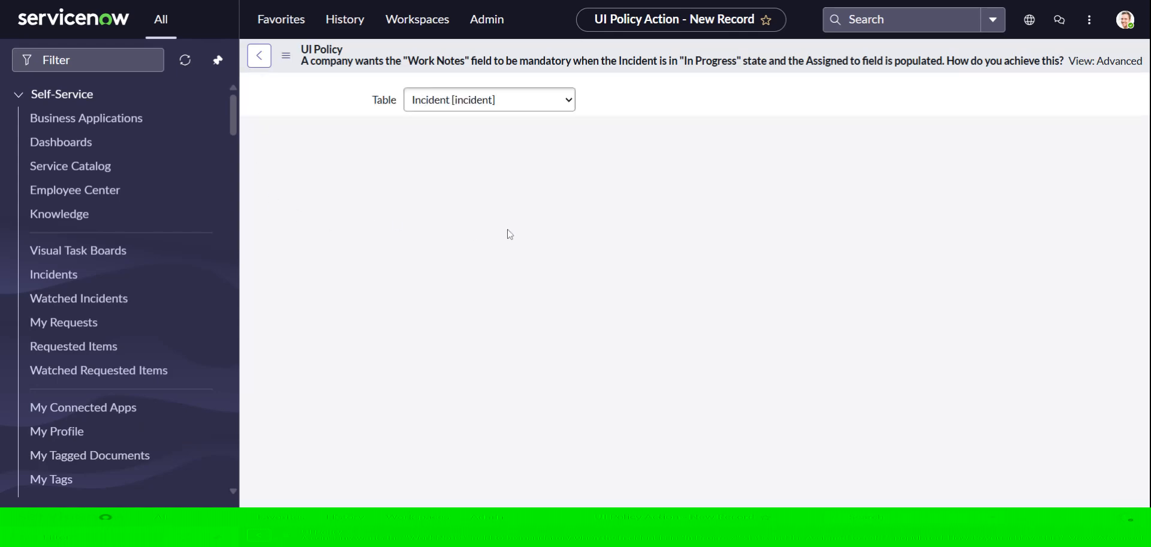
Step: Create and submit a UI policy related list action for the Impacted CIs list with Visible set to True
{"action": "scroll", "coordinate": [638, 272], "scroll_direction": "down", "scroll_amount": 2}
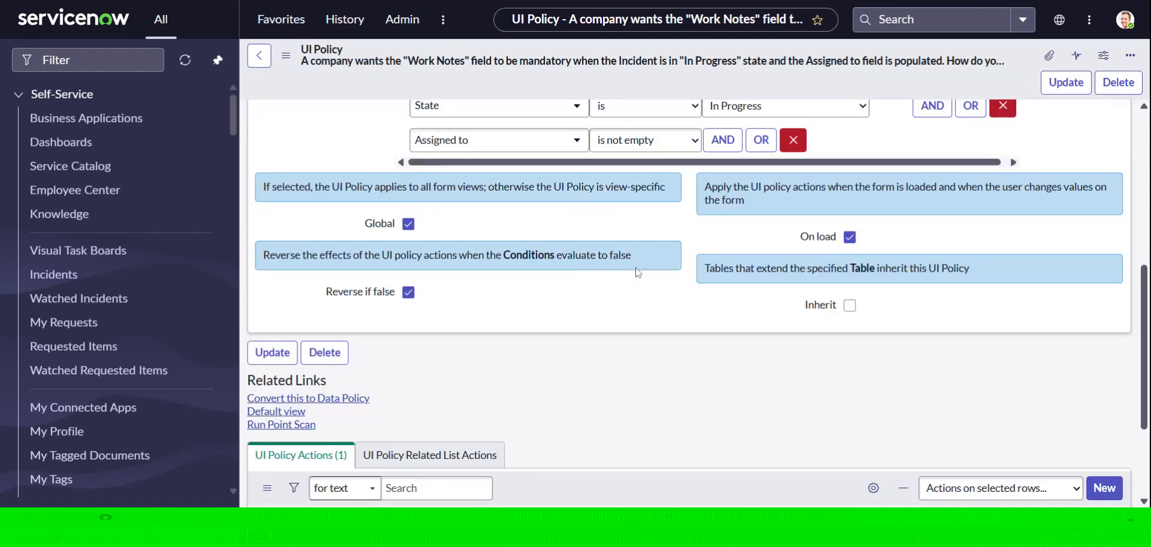
{"action": "scroll", "coordinate": [638, 272], "scroll_direction": "down", "scroll_amount": 3}
{"action": "left_click", "coordinate": [450, 296]}
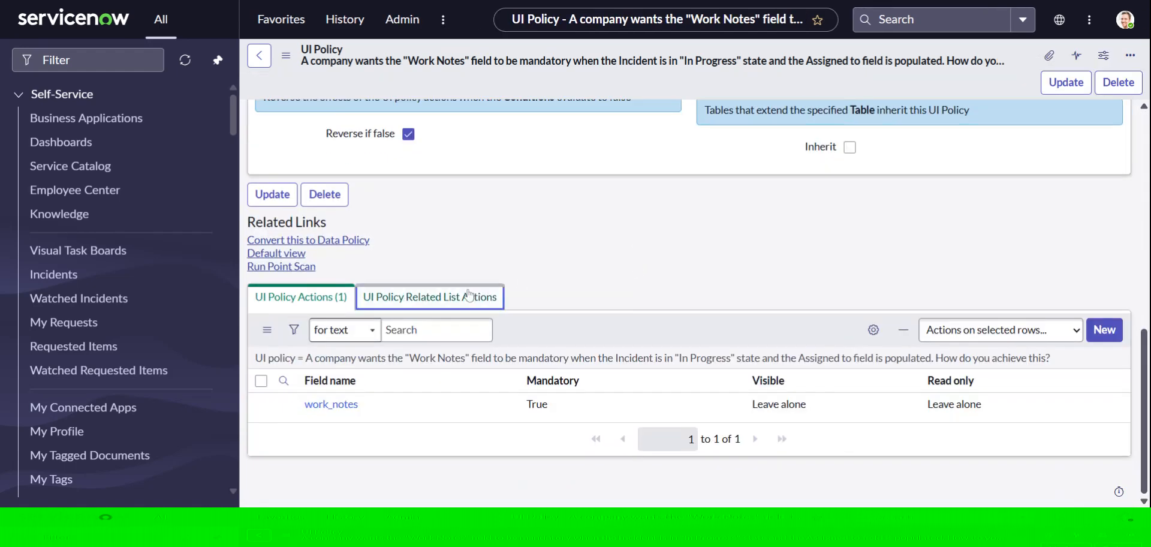
{"action": "left_click", "coordinate": [1105, 331]}
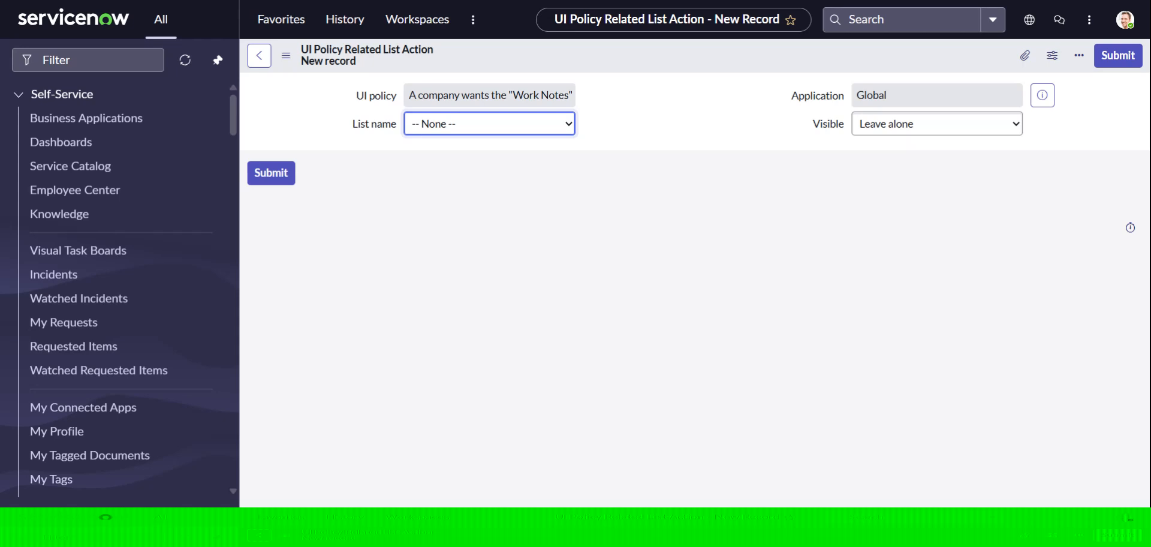
{"action": "left_click", "coordinate": [521, 197]}
{"action": "key", "text": "Down"}
{"action": "left_click", "coordinate": [876, 127]}
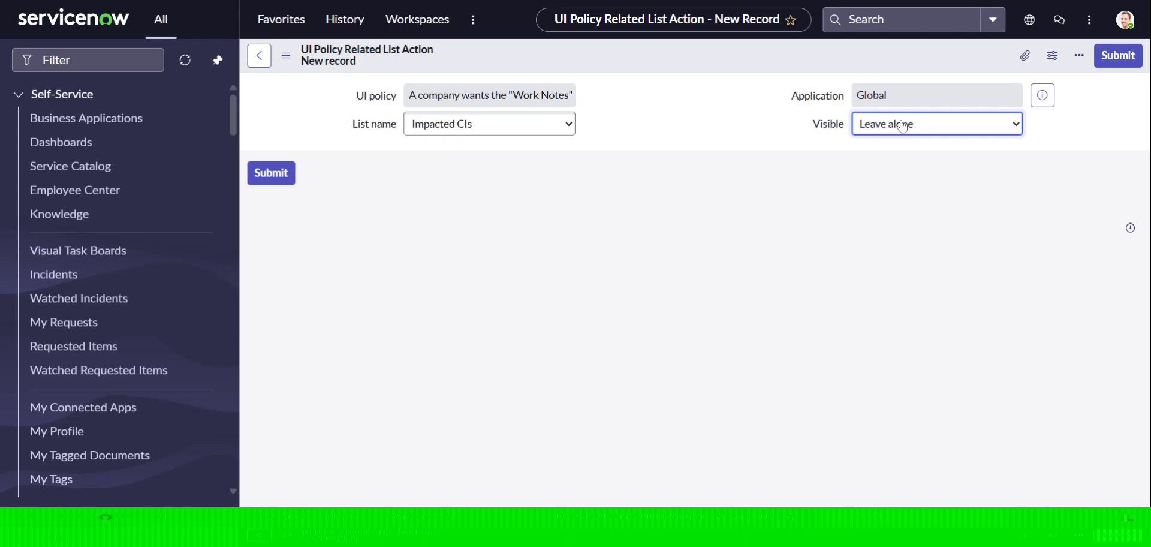
{"action": "left_click", "coordinate": [797, 146]}
{"action": "left_click", "coordinate": [873, 134]}
{"action": "left_click", "coordinate": [861, 167]}
{"action": "left_click", "coordinate": [272, 183]}
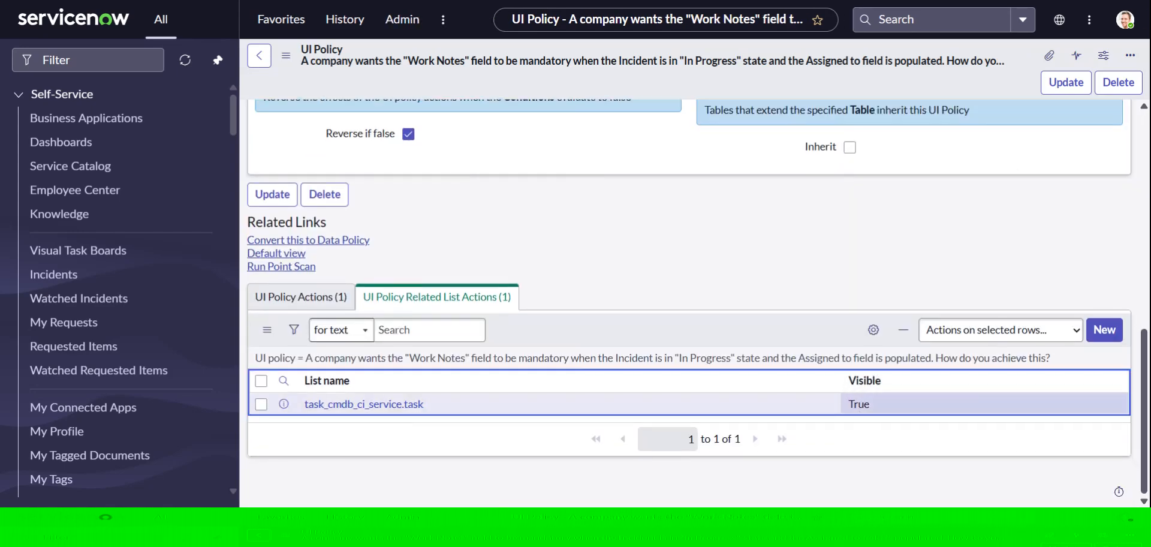
{"action": "left_click", "coordinate": [868, 404]}
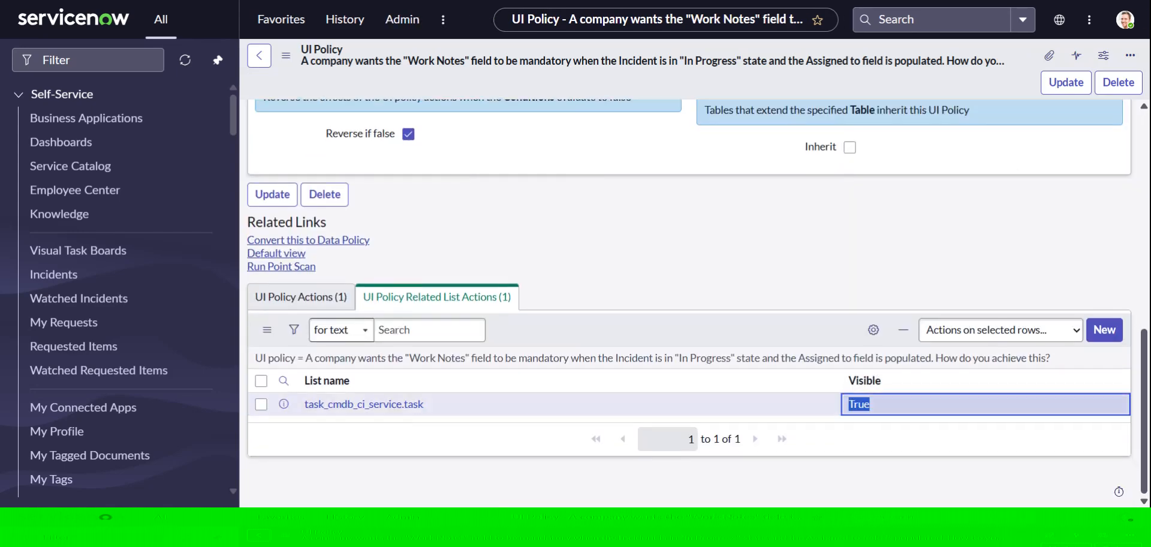
Step: Set Visible to False on the Impacted CIs related list action and update the UI policy
{"action": "double_click", "coordinate": [874, 409]}
{"action": "left_click", "coordinate": [874, 410]}
{"action": "left_click", "coordinate": [878, 471]}
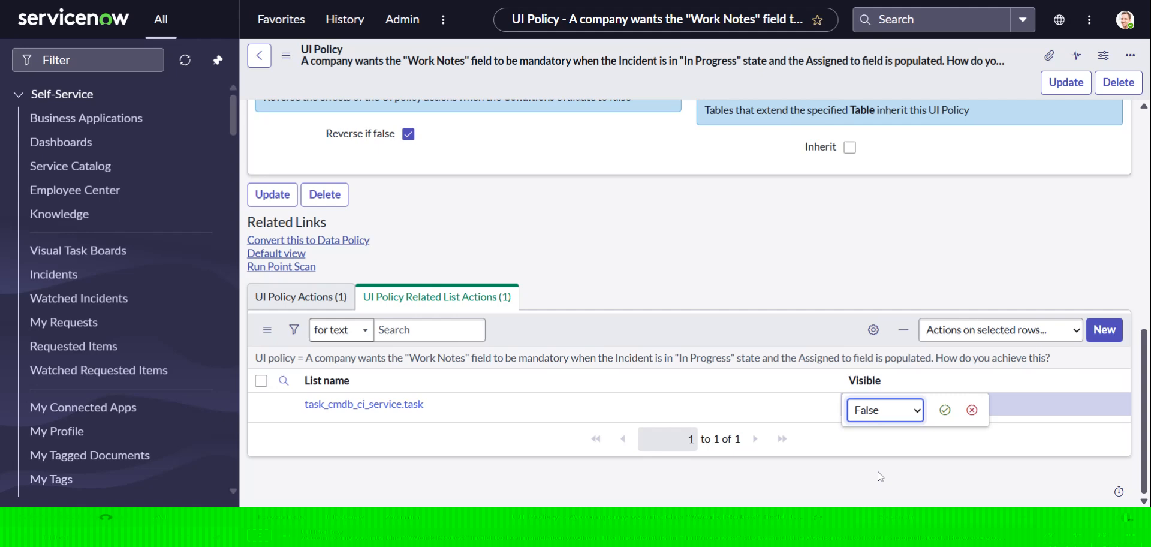
{"action": "left_click", "coordinate": [945, 409]}
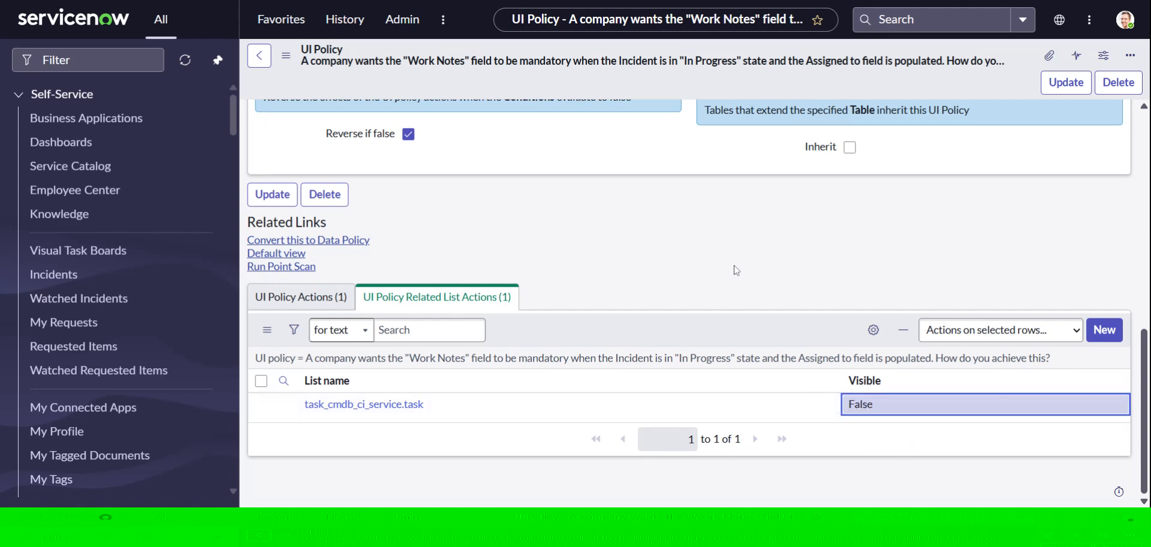
{"action": "left_click", "coordinate": [696, 261]}
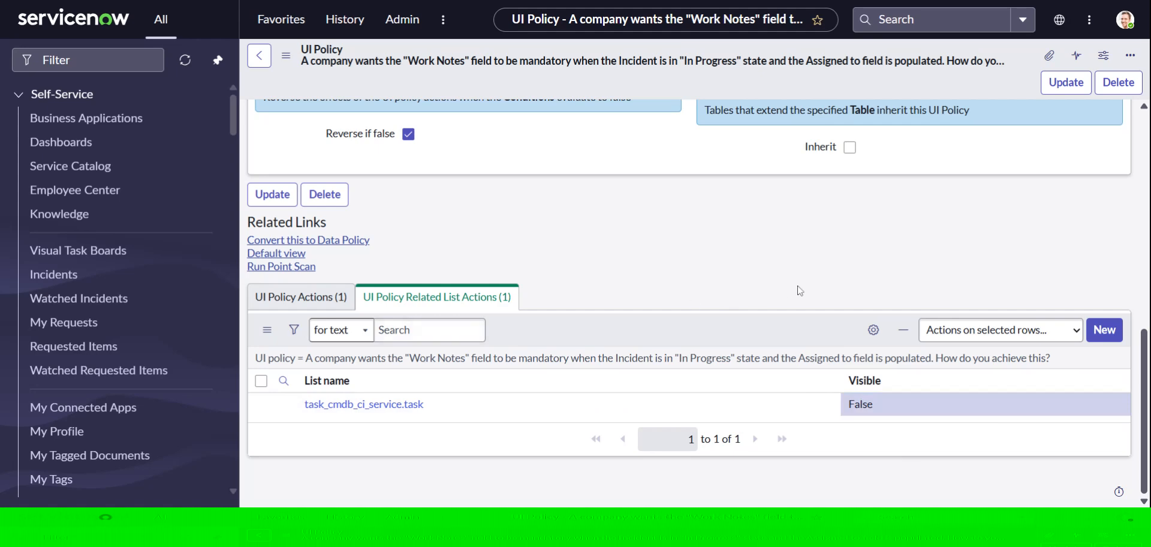
{"action": "left_click", "coordinate": [1047, 96]}
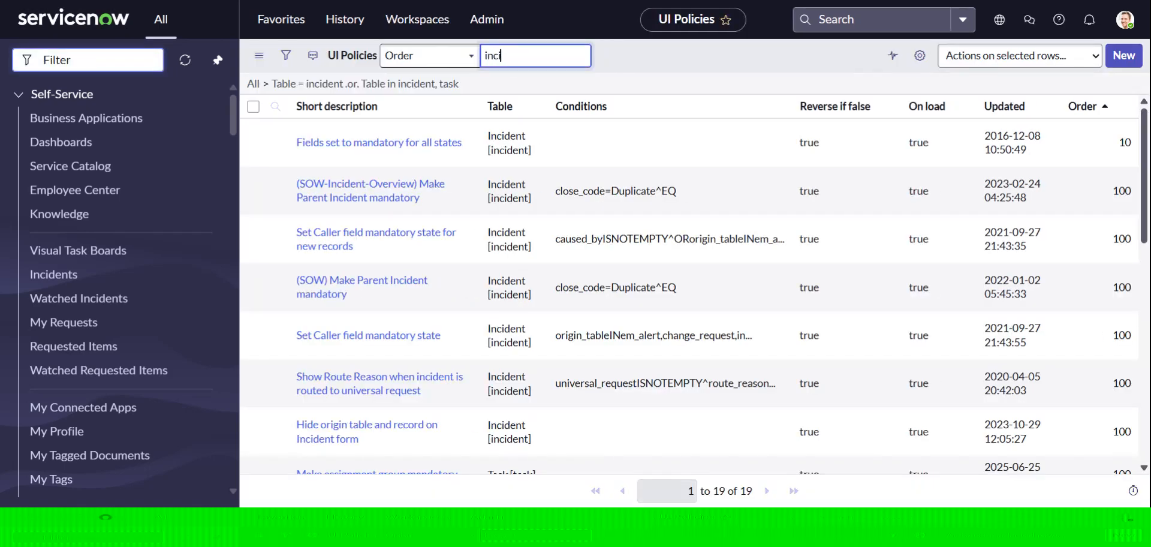
Step: Filter the application navigator for incident and open a new incident form
{"action": "type", "text": "de"}
{"action": "left_click", "coordinate": [90, 60]}
{"action": "type", "text": "incide"}
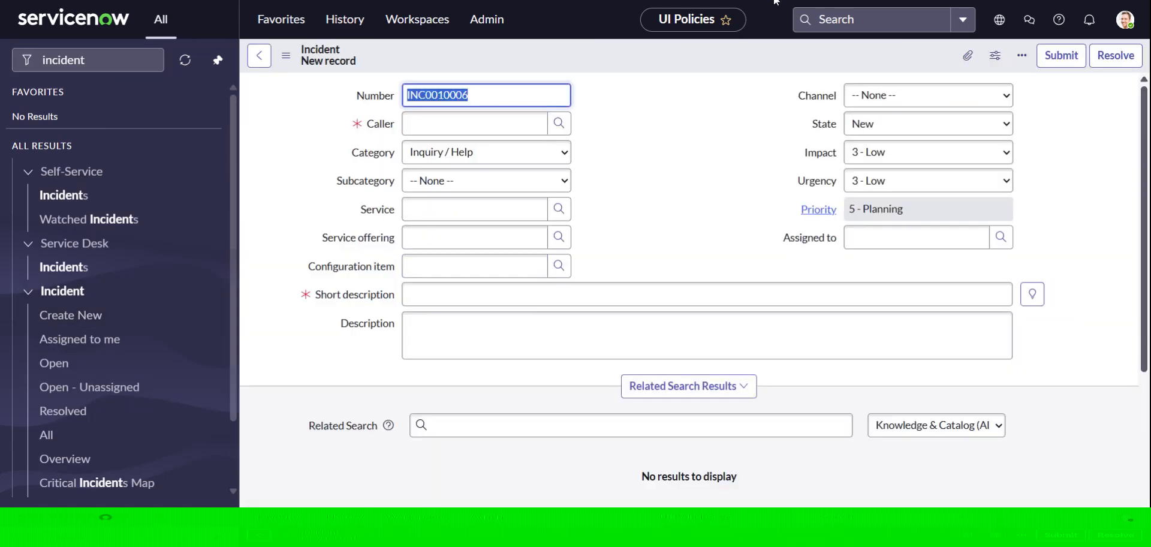
{"action": "left_click", "coordinate": [634, 182]}
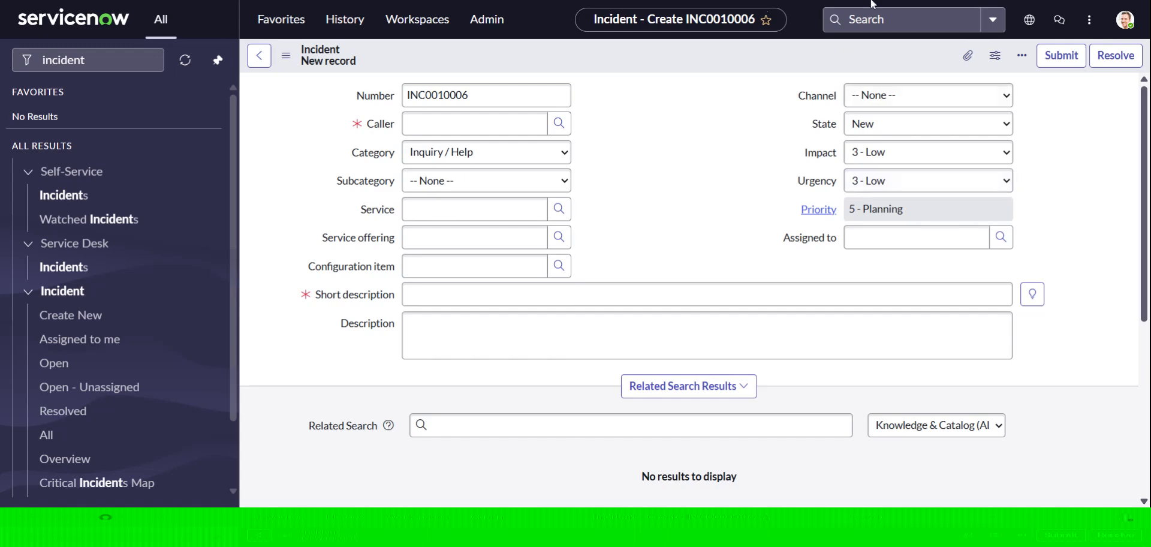
Step: Fill in the Assigned to and Caller fields, enter the short description "lan issue" and save the new incident
{"action": "left_click", "coordinate": [998, 238]}
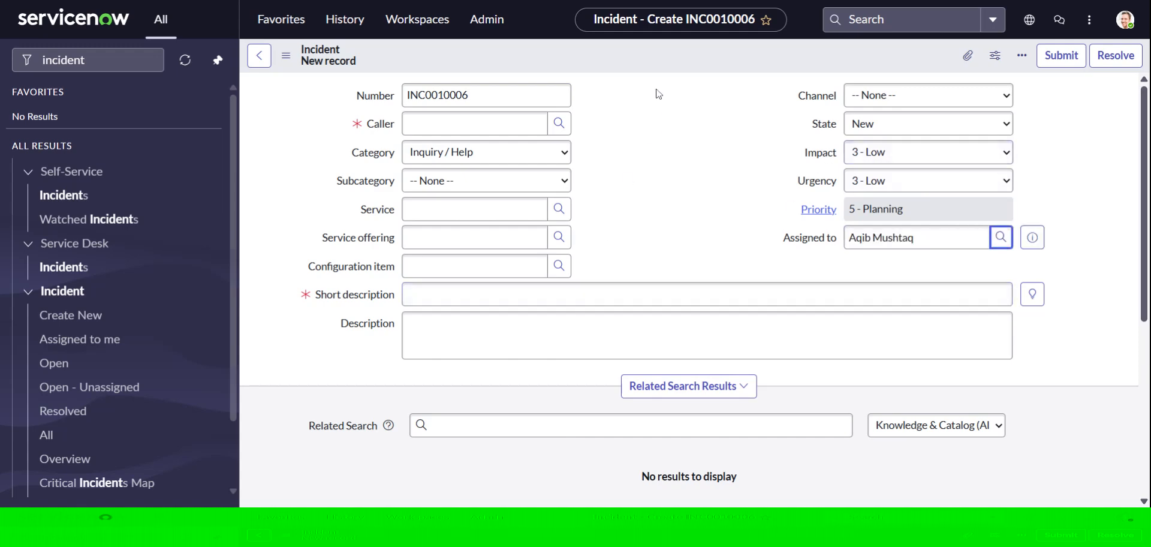
{"action": "left_click", "coordinate": [563, 125]}
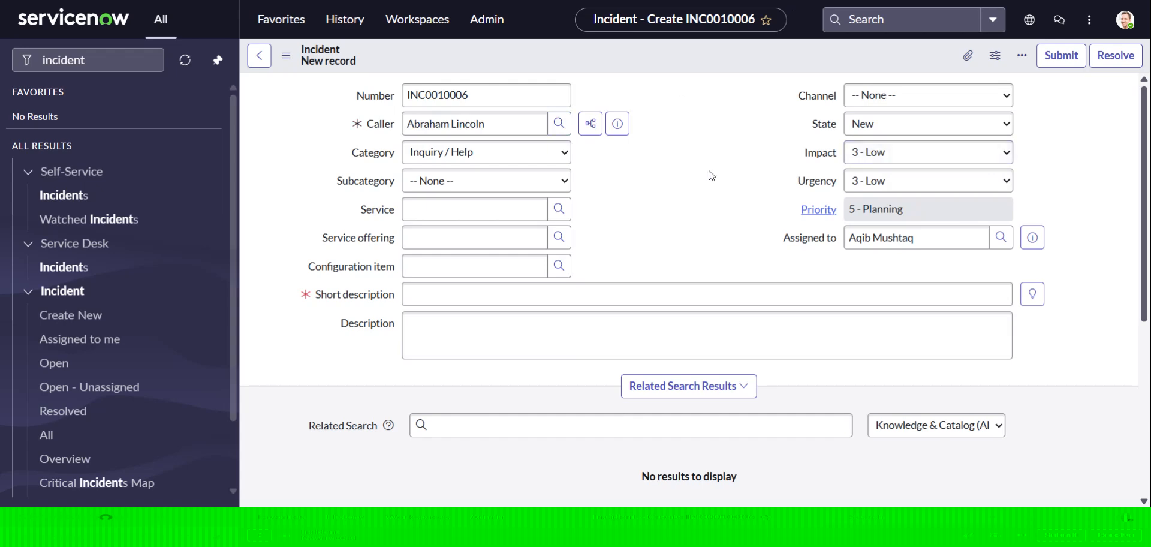
{"action": "left_click", "coordinate": [629, 295]}
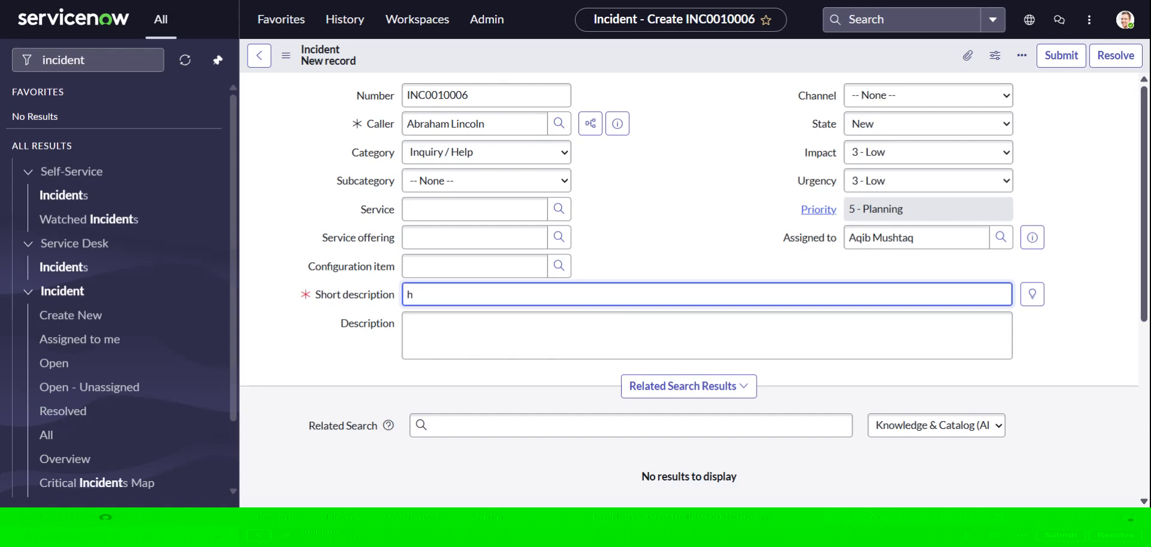
{"action": "type", "text": "lan issue"}
{"action": "left_click", "coordinate": [743, 187]}
{"action": "right_click", "coordinate": [717, 54]}
{"action": "left_click", "coordinate": [727, 61]}
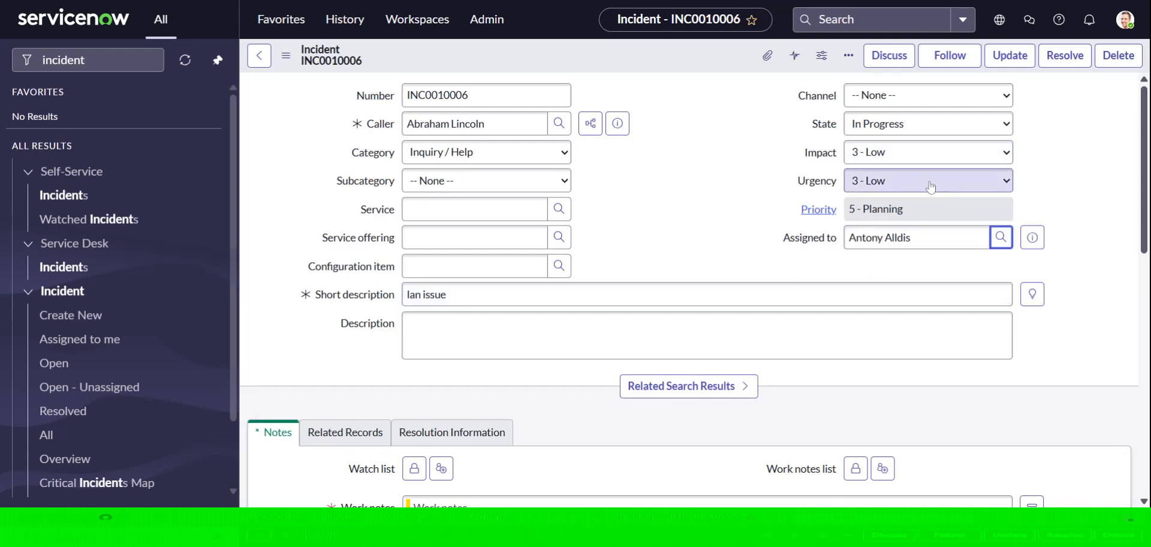
Step: Set the incident's Category to Hardware and try to save the record with Work notes left empty
{"action": "left_click", "coordinate": [510, 160]}
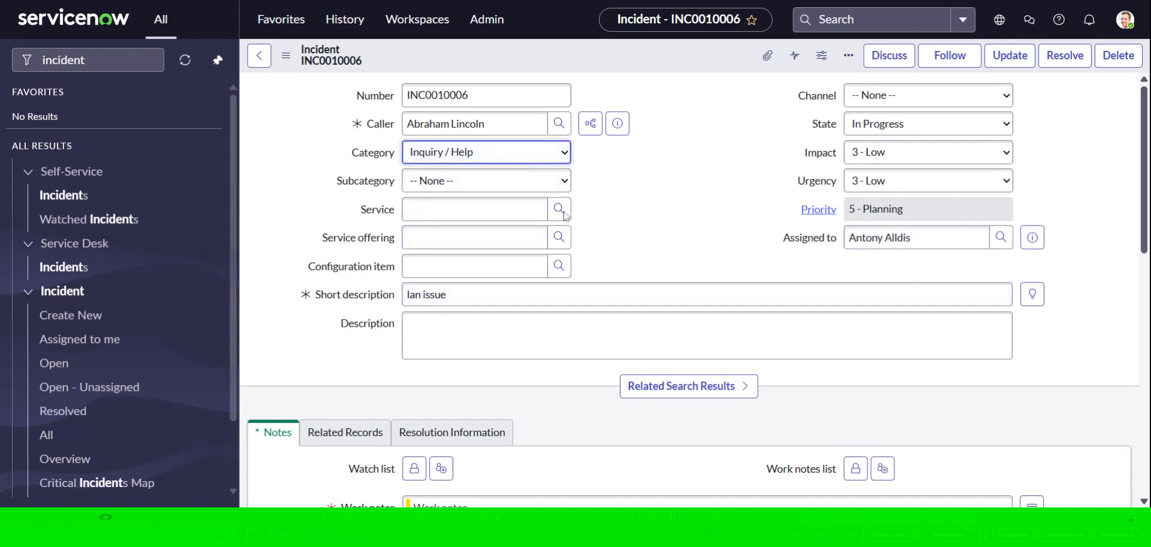
{"action": "key", "text": "h"}
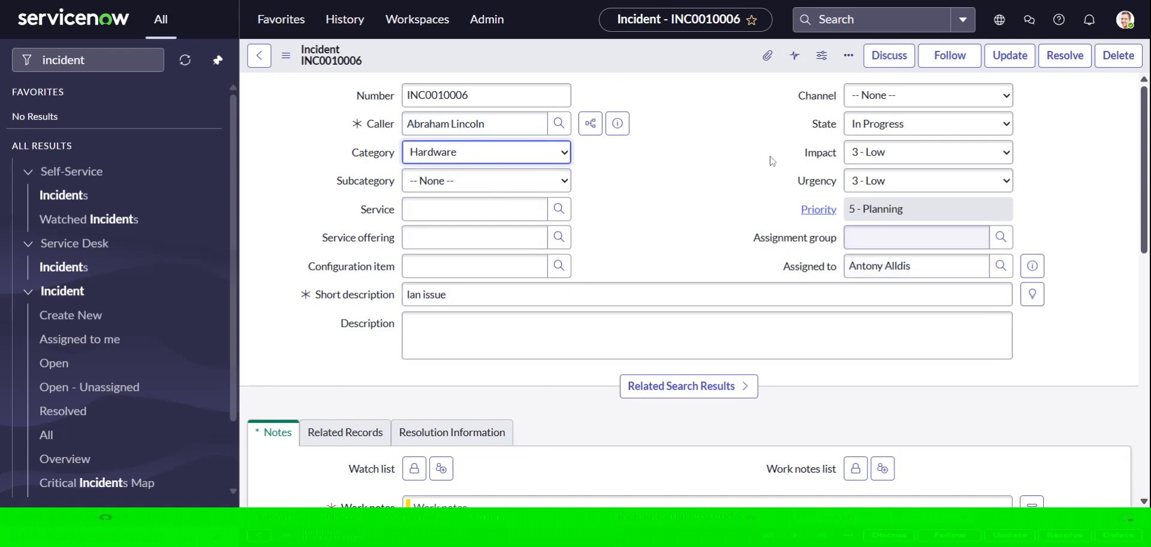
{"action": "right_click", "coordinate": [610, 63]}
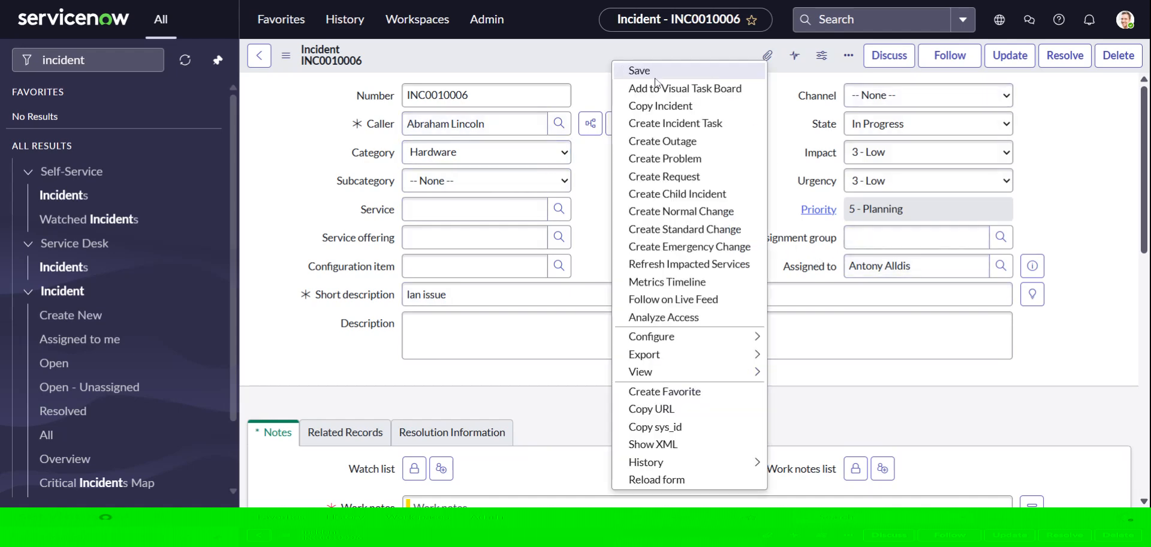
{"action": "left_click", "coordinate": [626, 69]}
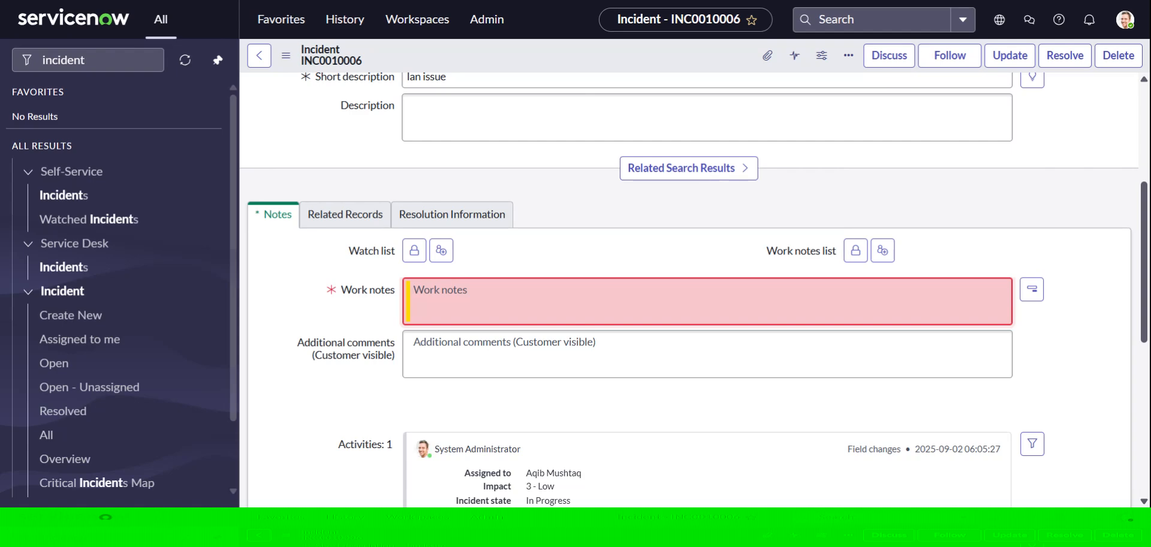
Step: Copy the short description text "lan issue" into the mandatory Work notes field
{"action": "scroll", "coordinate": [689, 290], "scroll_direction": "up", "scroll_amount": 1}
{"action": "scroll", "coordinate": [689, 290], "scroll_direction": "down", "scroll_amount": 1}
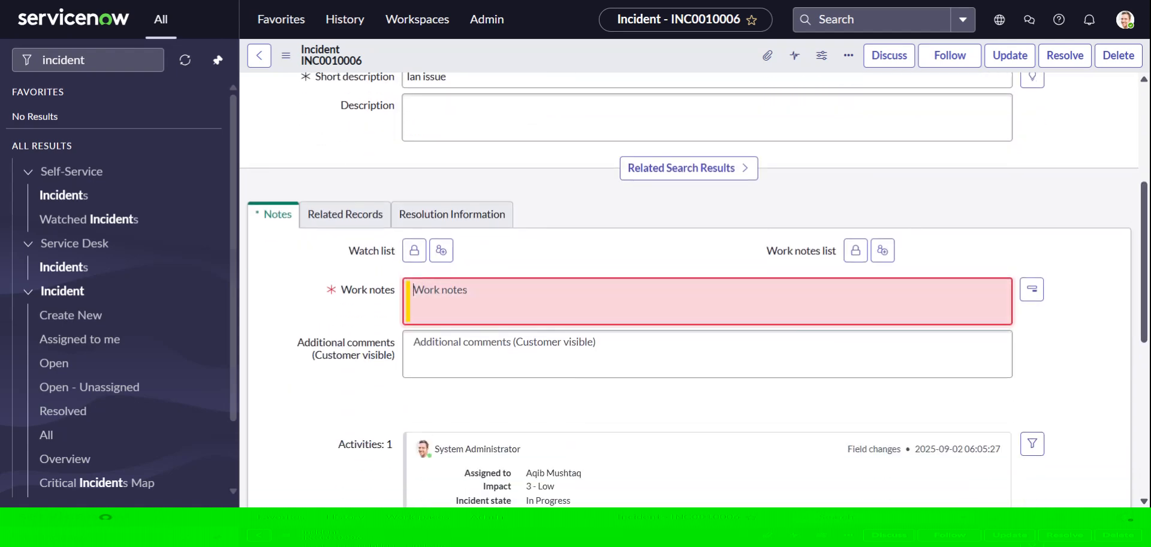
{"action": "scroll", "coordinate": [689, 290], "scroll_direction": "up", "scroll_amount": 4}
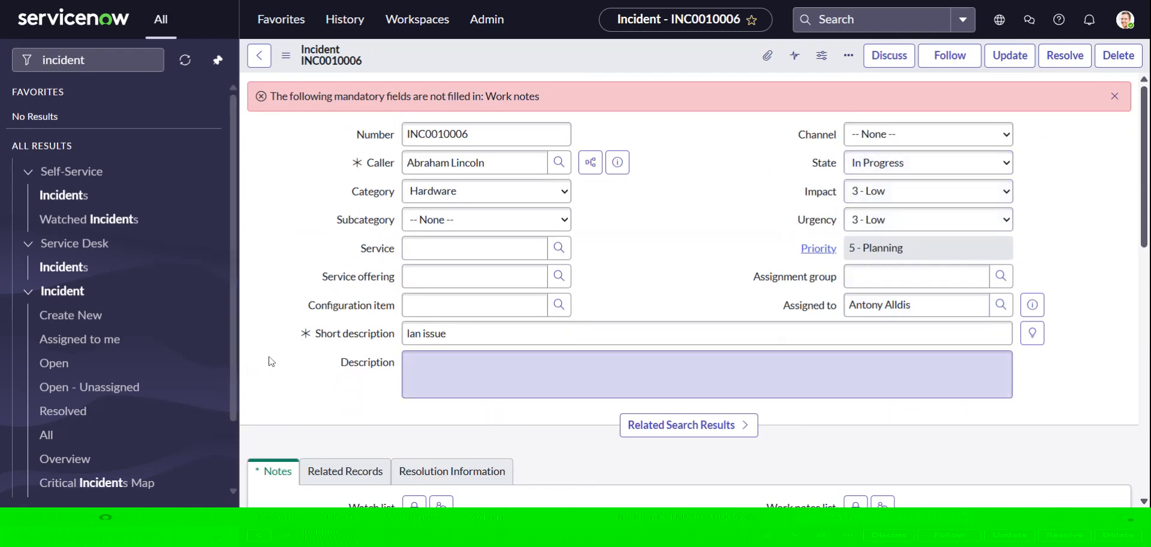
{"action": "scroll", "coordinate": [770, 290], "scroll_direction": "down", "scroll_amount": 8}
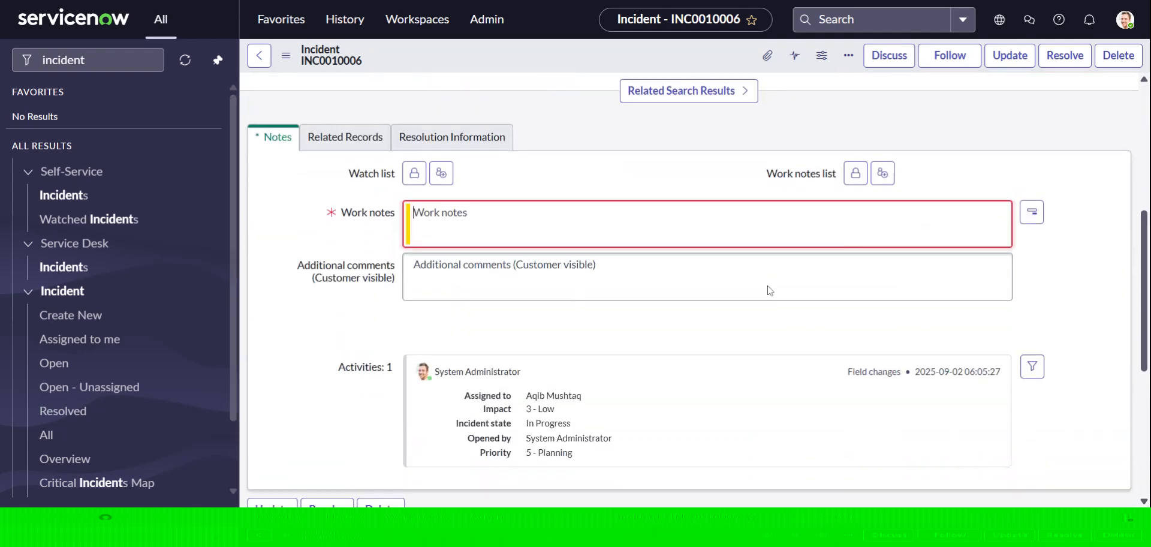
{"action": "scroll", "coordinate": [769, 290], "scroll_direction": "up", "scroll_amount": 3}
{"action": "left_click", "coordinate": [708, 258]}
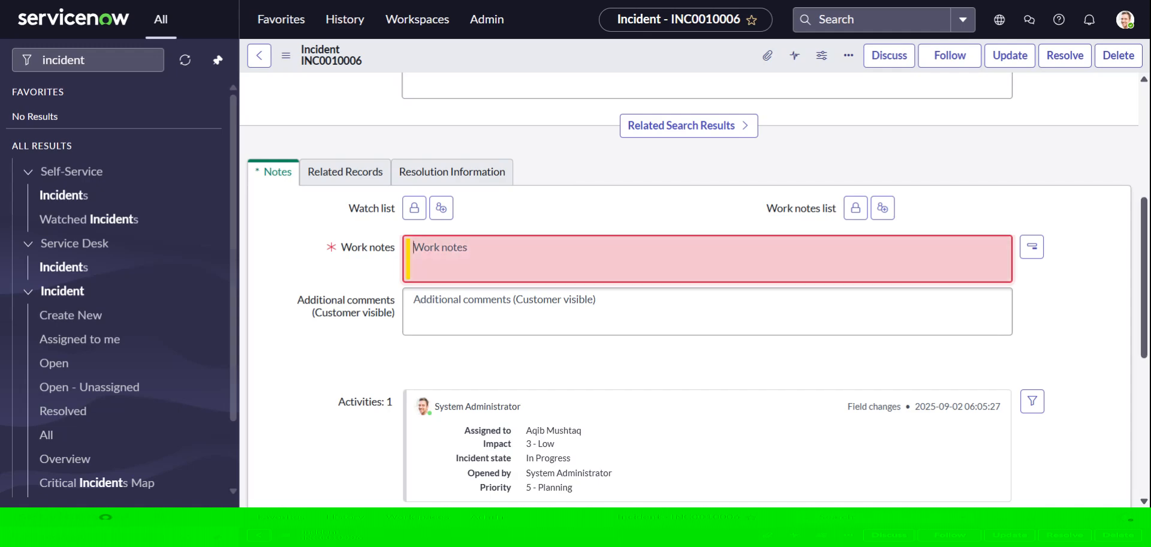
{"action": "scroll", "coordinate": [365, 272], "scroll_direction": "up", "scroll_amount": 2}
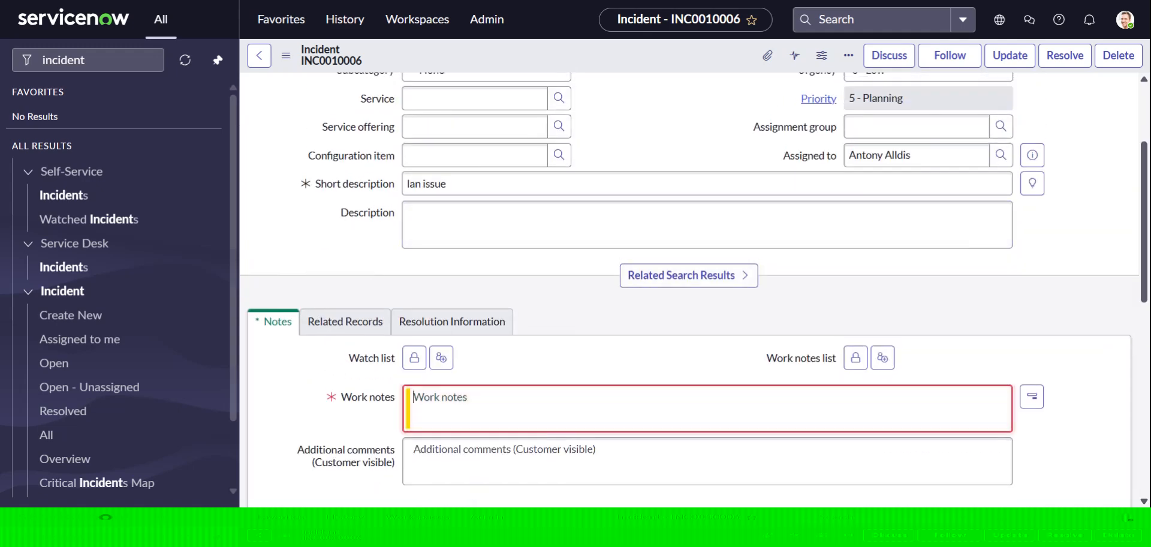
{"action": "left_click_drag", "start_coordinate": [408, 184], "coordinate": [446, 184]}
{"action": "key", "text": "ctrl+c"}
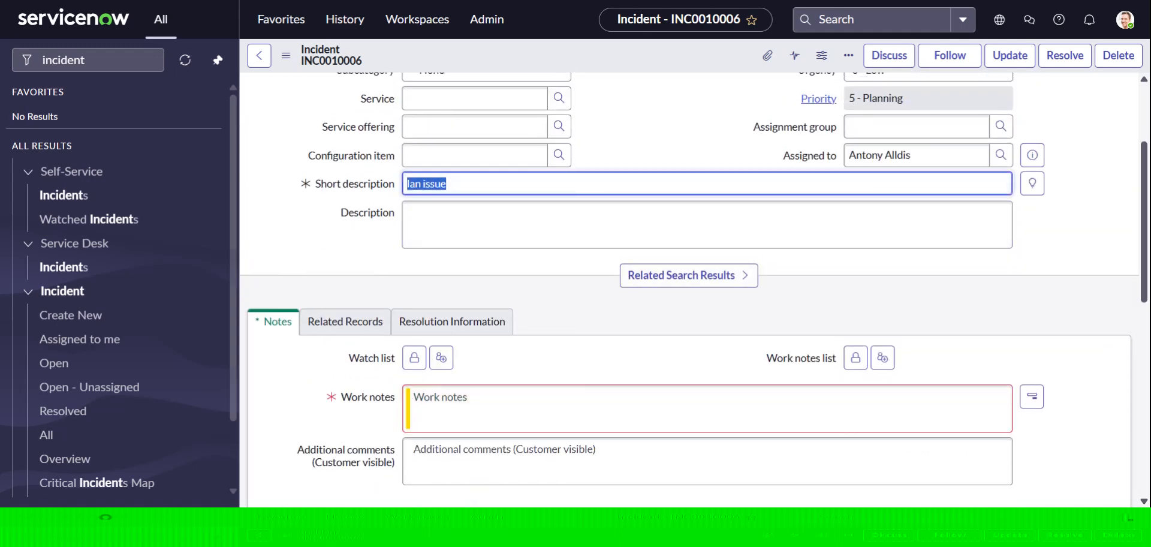
{"action": "left_click", "coordinate": [456, 408]}
{"action": "key", "text": "ctrl+v"}
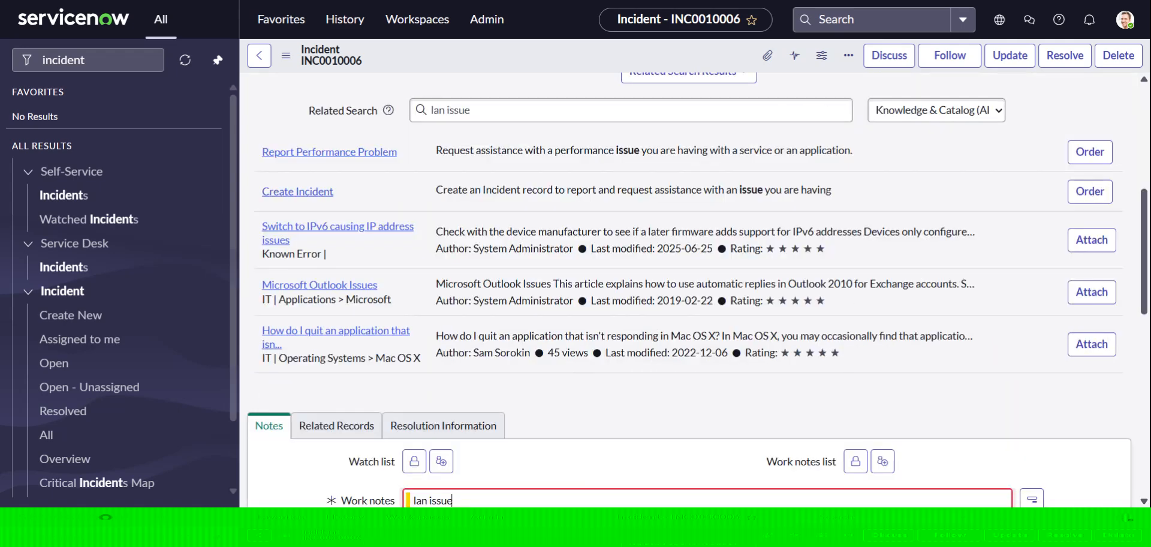
Step: Check the incident's Affected CIs and Child Incidents related lists to see whether Impacted CIs is hidden
{"action": "scroll", "coordinate": [719, 394], "scroll_direction": "down", "scroll_amount": 6}
{"action": "scroll", "coordinate": [718, 393], "scroll_direction": "down", "scroll_amount": 3}
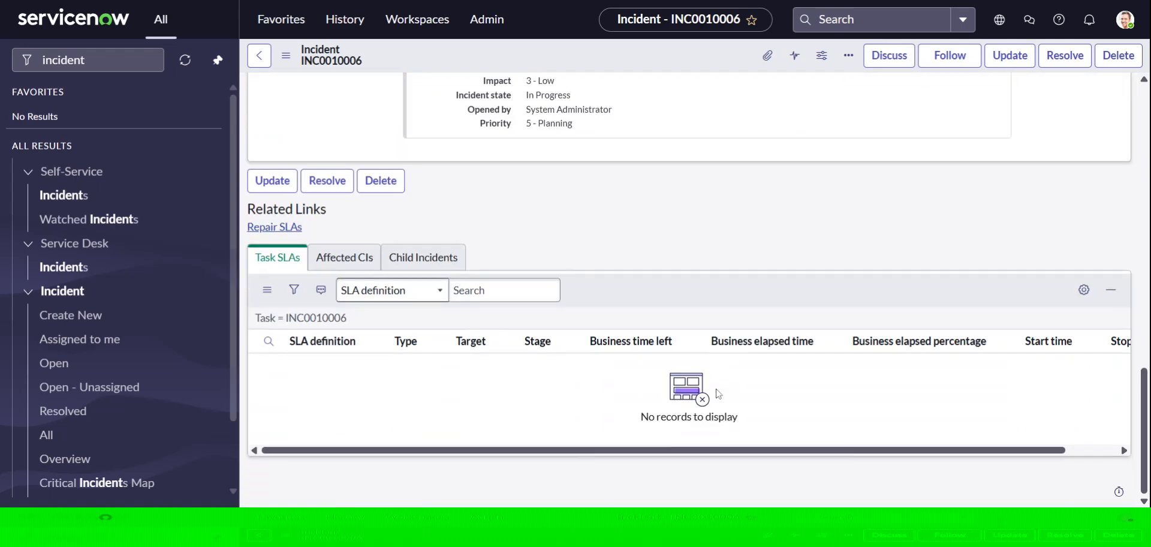
{"action": "left_click", "coordinate": [339, 267]}
{"action": "left_click", "coordinate": [412, 269]}
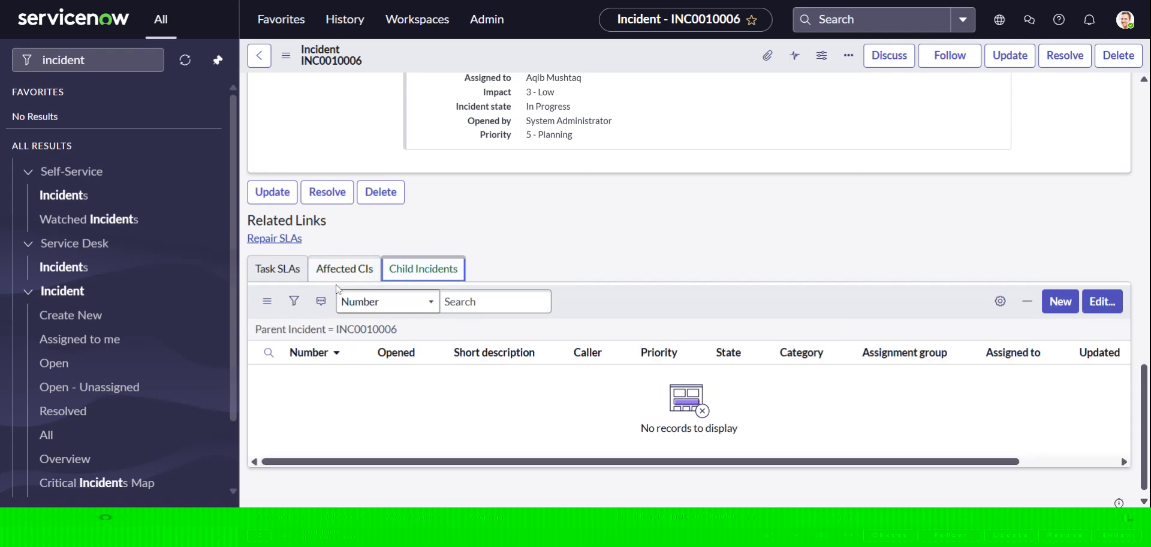
{"action": "left_click", "coordinate": [342, 270]}
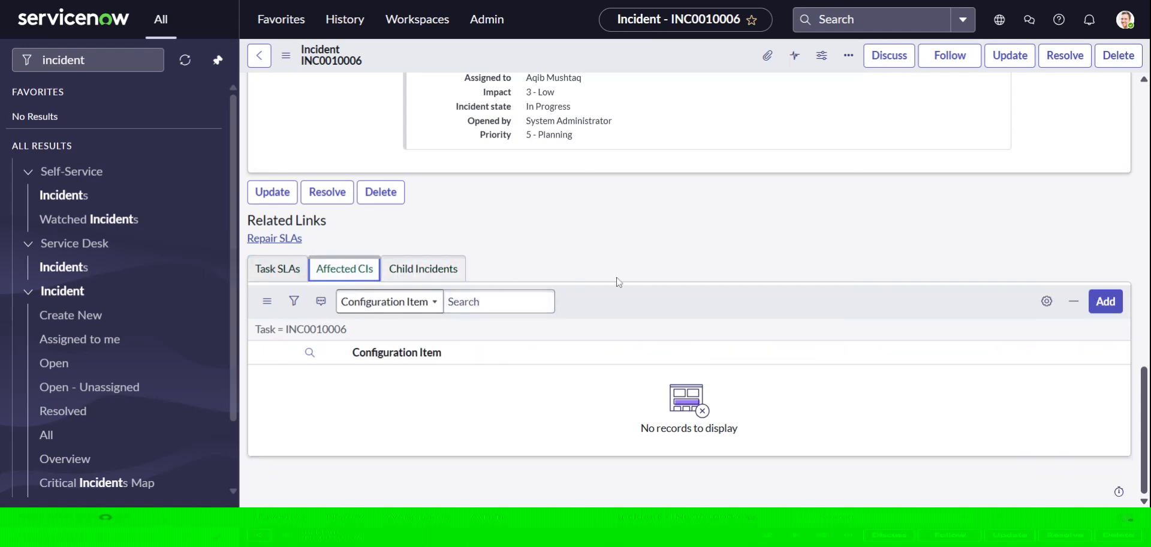
Step: Save the incident with the Work notes filled in, staying on its form
{"action": "scroll", "coordinate": [548, 280], "scroll_direction": "up", "scroll_amount": 10}
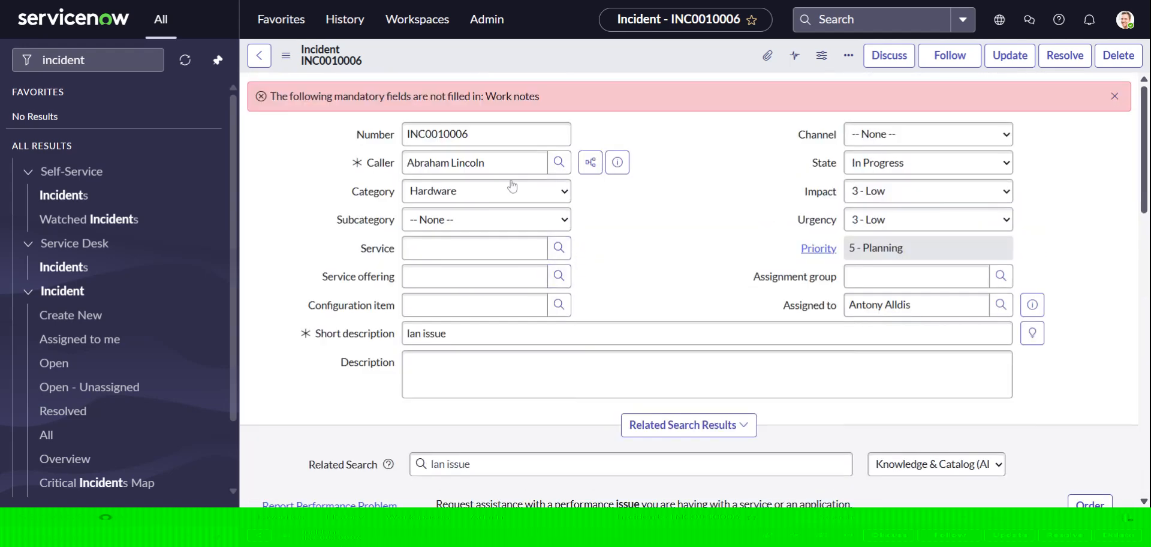
{"action": "scroll", "coordinate": [644, 172], "scroll_direction": "down", "scroll_amount": 5}
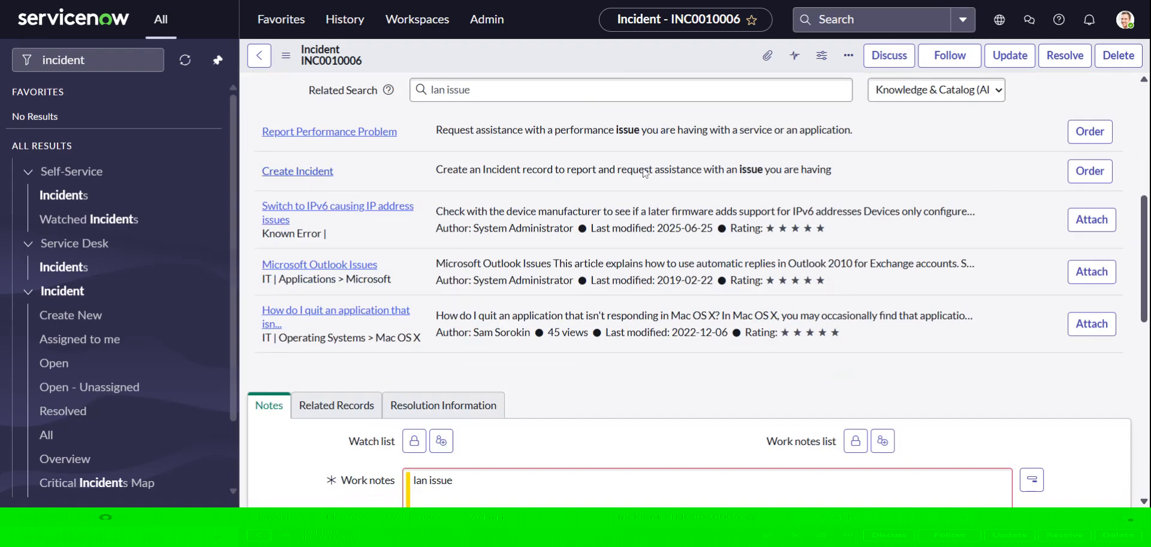
{"action": "scroll", "coordinate": [644, 173], "scroll_direction": "down", "scroll_amount": 3}
{"action": "scroll", "coordinate": [644, 173], "scroll_direction": "up", "scroll_amount": 8}
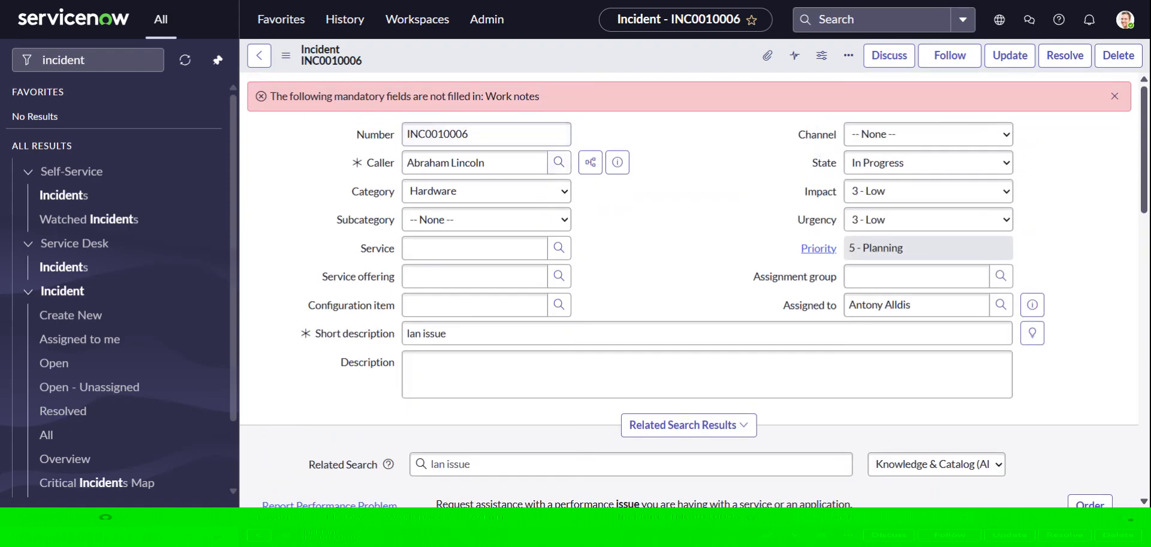
{"action": "left_click_drag", "start_coordinate": [362, 96], "coordinate": [535, 123]}
{"action": "right_click", "coordinate": [639, 51]}
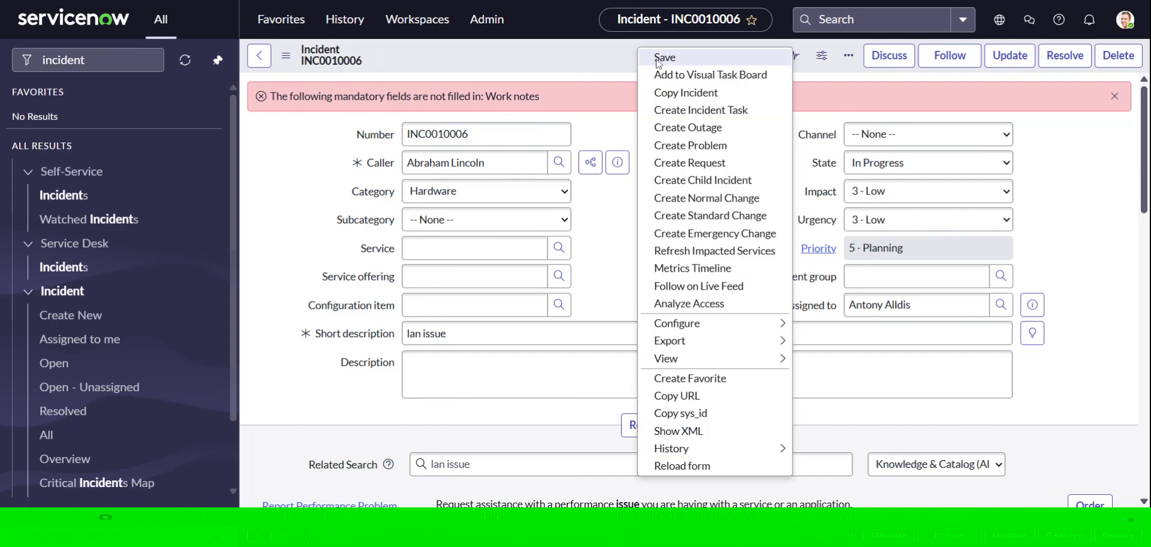
{"action": "left_click", "coordinate": [663, 57]}
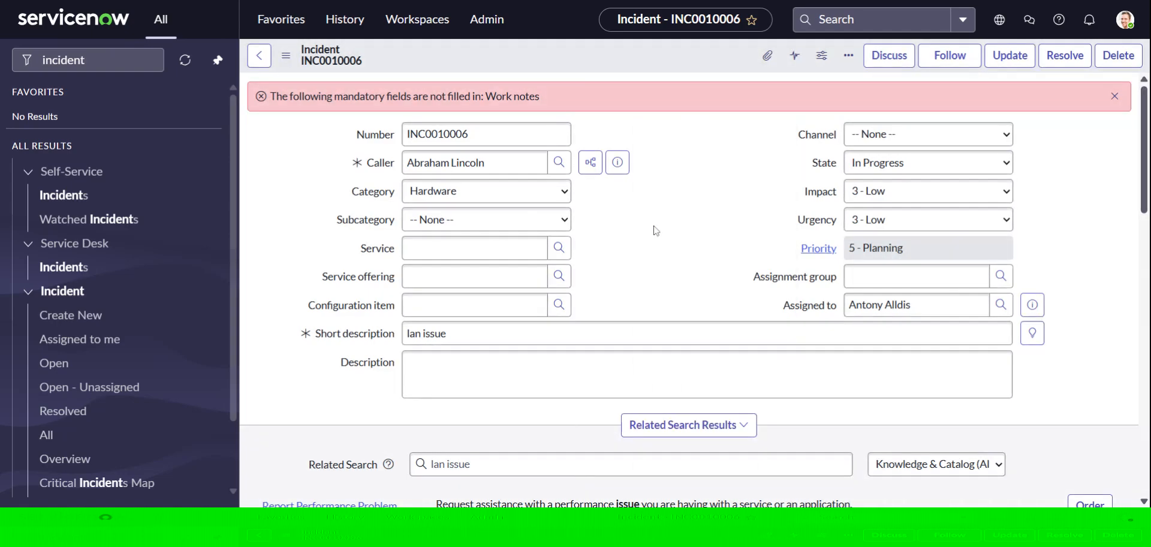
Step: Review the related lists of the saved incident again, including Child Incidents
{"action": "scroll", "coordinate": [655, 231], "scroll_direction": "down", "scroll_amount": 15}
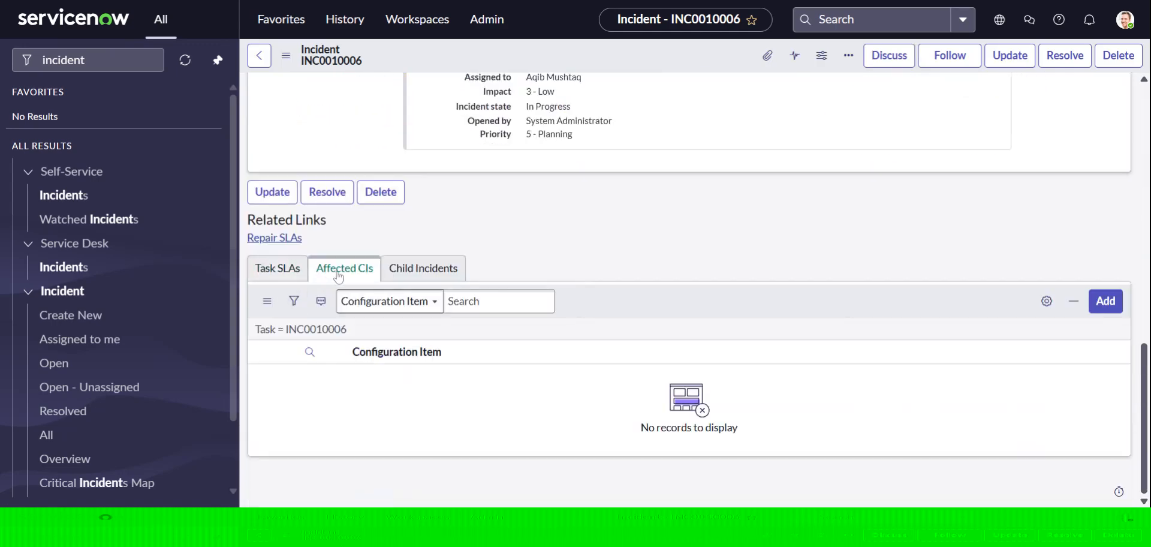
{"action": "left_click", "coordinate": [440, 278]}
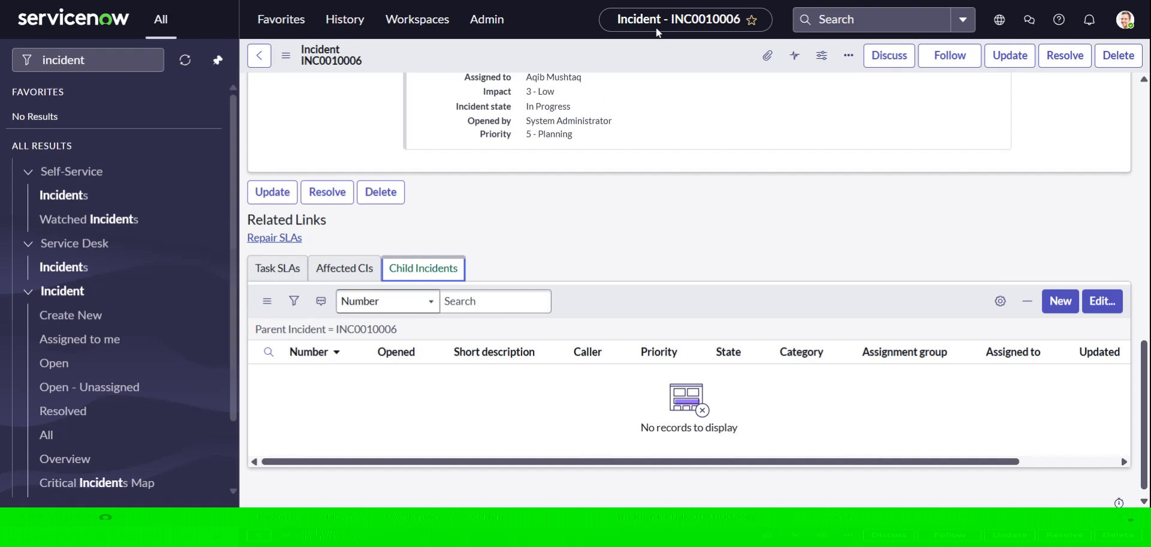
{"action": "scroll", "coordinate": [638, 215], "scroll_direction": "up", "scroll_amount": 1}
{"action": "scroll", "coordinate": [638, 215], "scroll_direction": "up", "scroll_amount": 10}
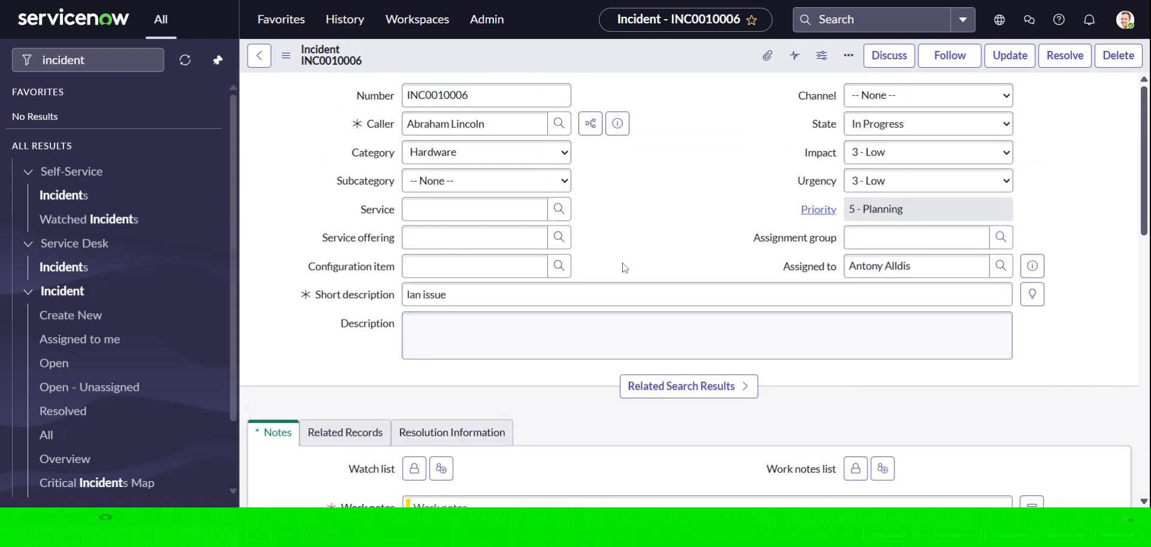
Step: Open the list of UI policies configured for the Incident form and start a new UI policy
{"action": "right_click", "coordinate": [652, 60]}
{"action": "mouse_move", "coordinate": [750, 329]}
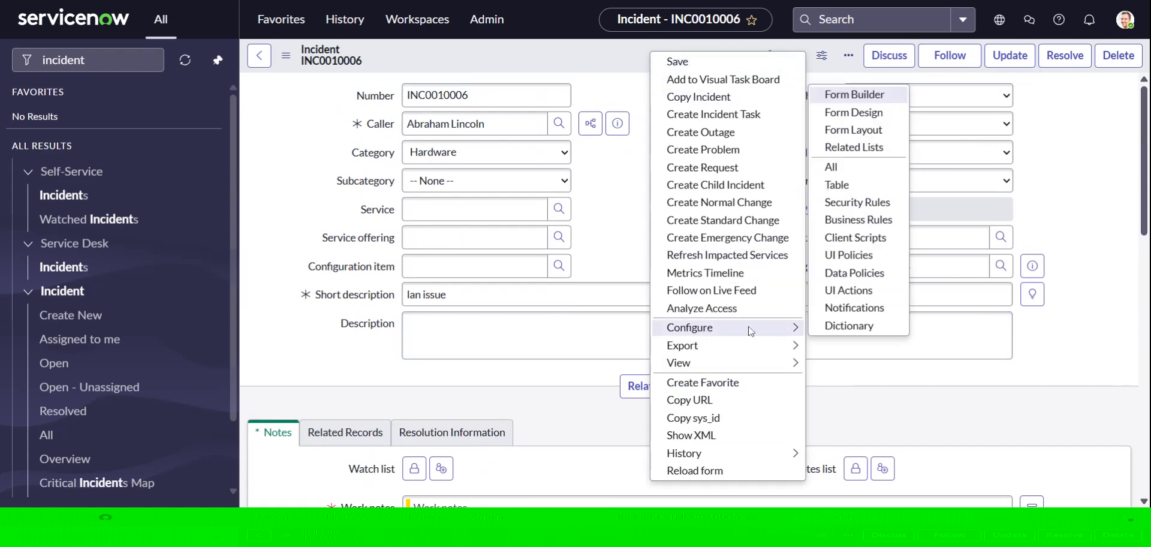
{"action": "left_click", "coordinate": [856, 263]}
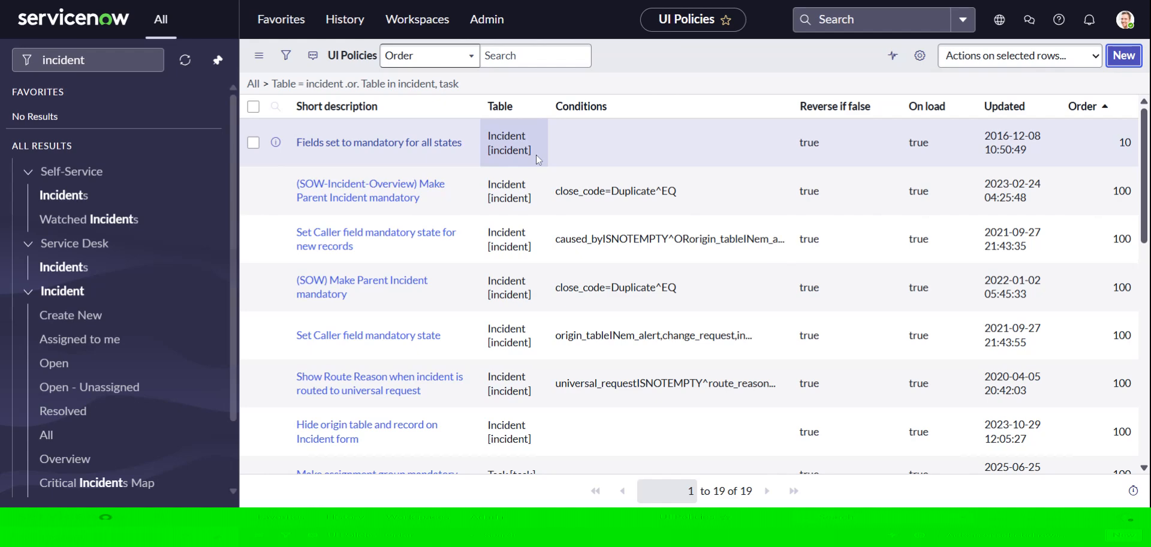
{"action": "left_click", "coordinate": [1119, 60]}
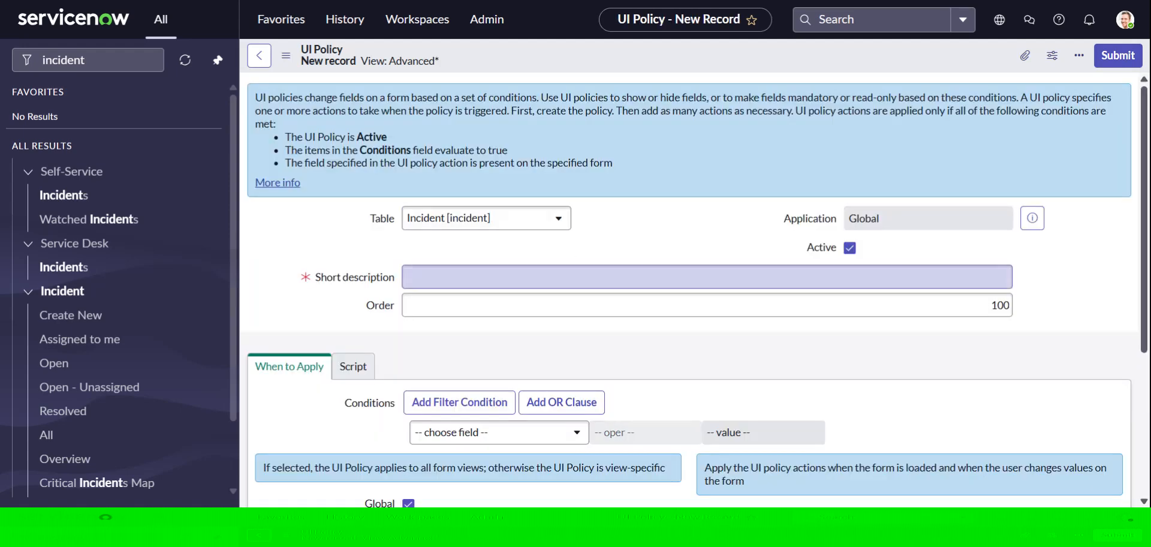
Step: Enter a short description saying Impact is visible and mandatory when priority is 1 (Critical) and hidden otherwise, and set the order to 300
{"action": "left_click", "coordinate": [548, 277]}
{"action": "type", "text": "If the priority is 1 (Critical), make the \"Impact\" field visible and mandatory. If the priority is anything else, hide the Impact field."}
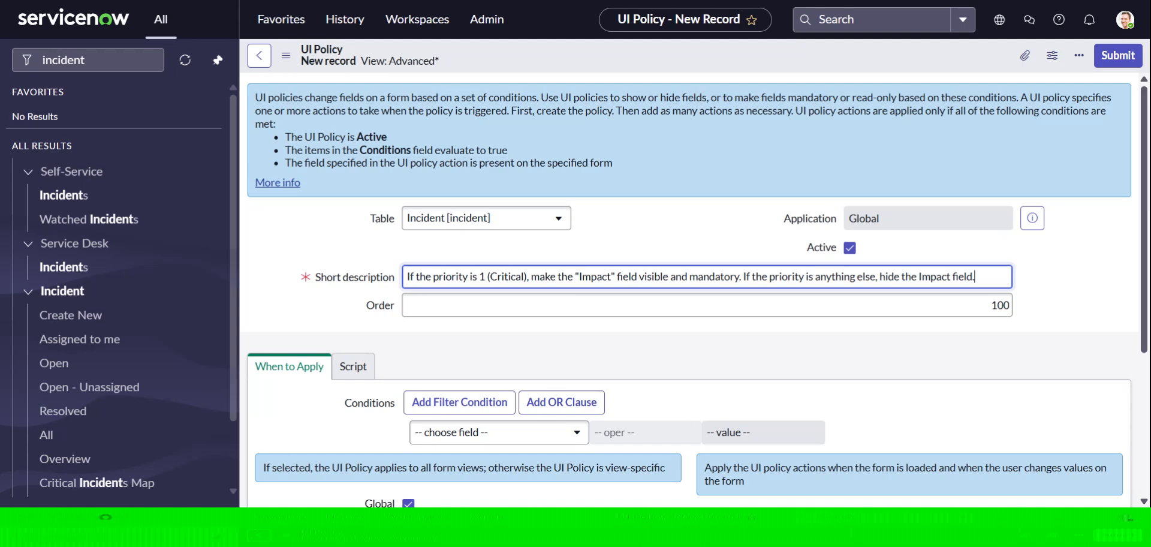
{"action": "left_click", "coordinate": [628, 233]}
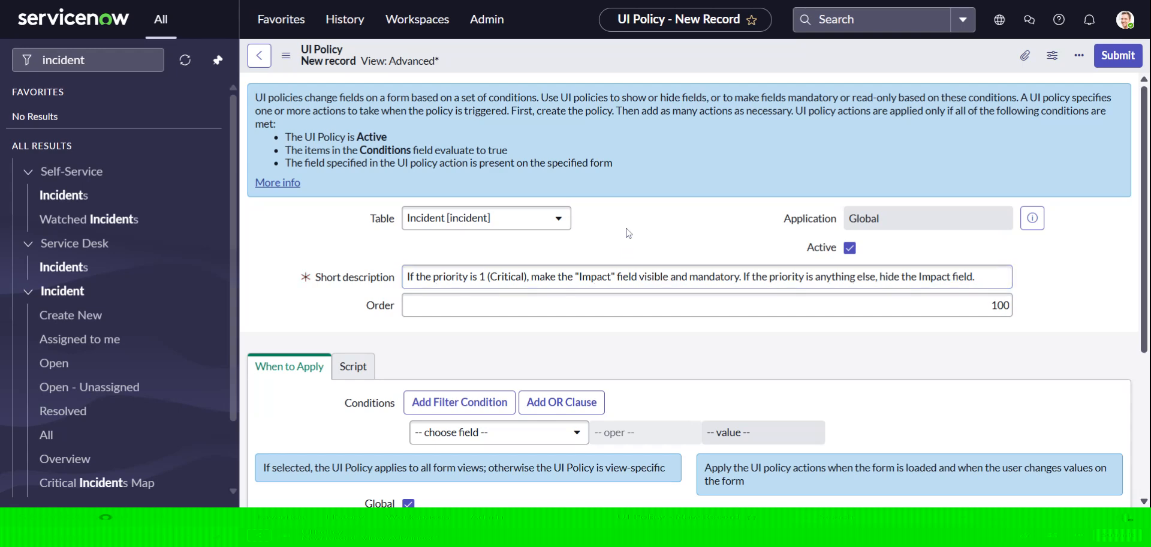
{"action": "scroll", "coordinate": [629, 233], "scroll_direction": "down", "scroll_amount": 3}
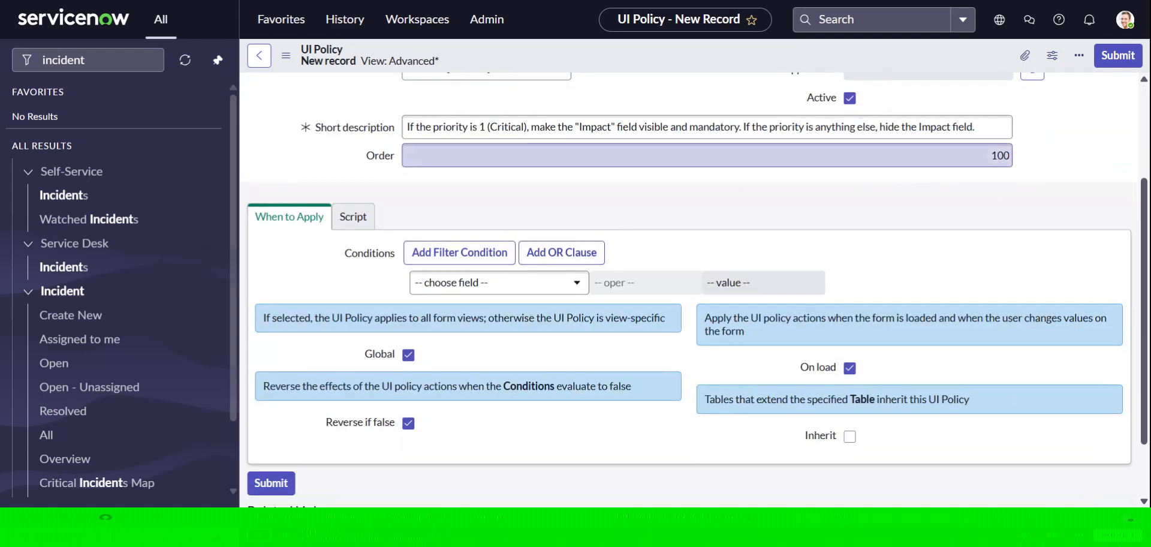
{"action": "left_click", "coordinate": [996, 155]}
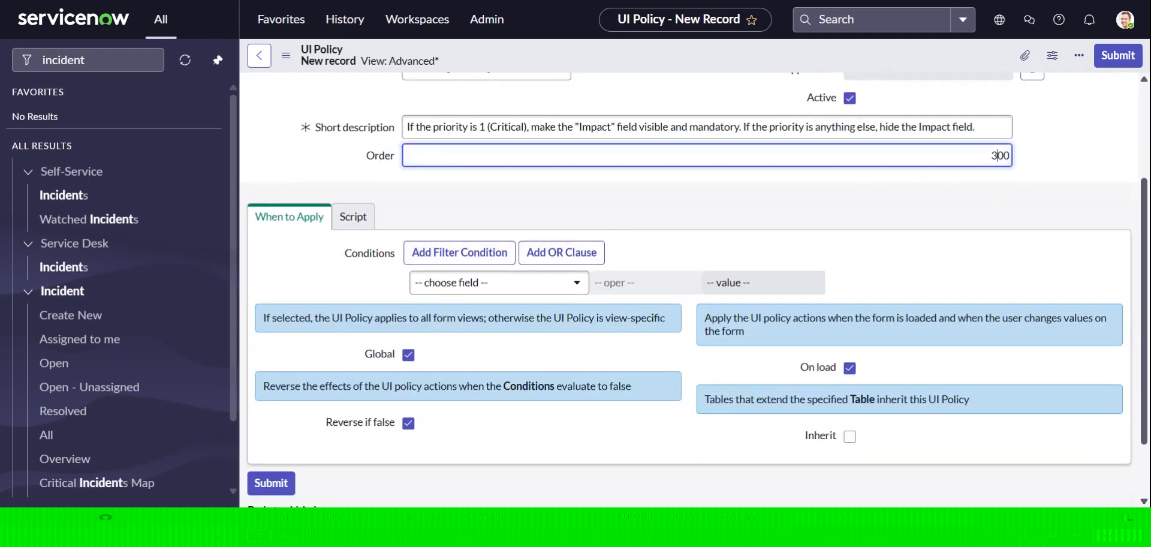
{"action": "left_click", "coordinate": [873, 223]}
Step: Add the condition Priority is 1 - Critical and save the UI policy, staying on its form
{"action": "left_click", "coordinate": [521, 283]}
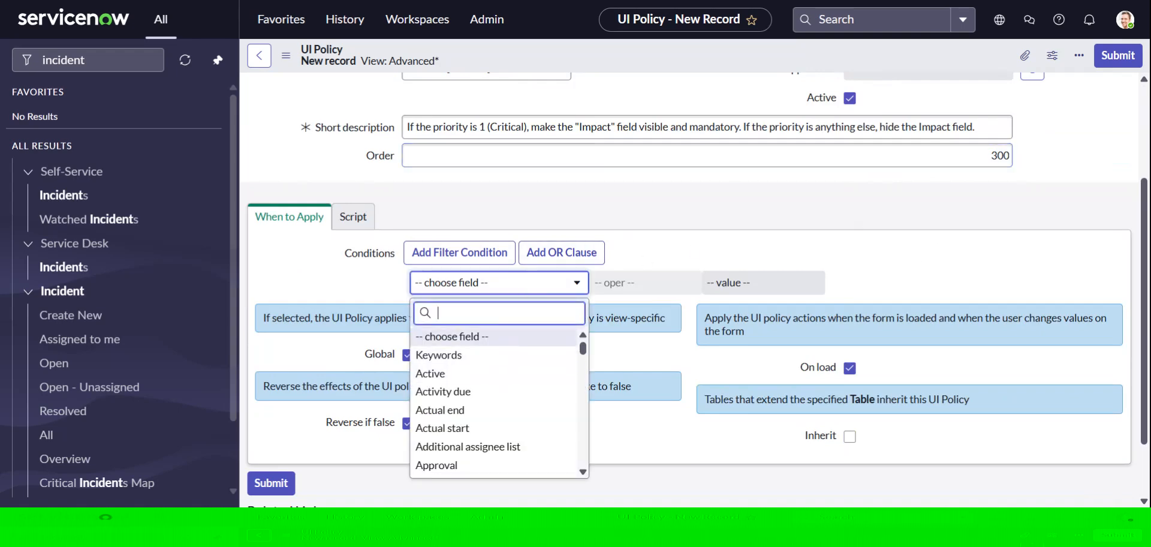
{"action": "type", "text": "prior"}
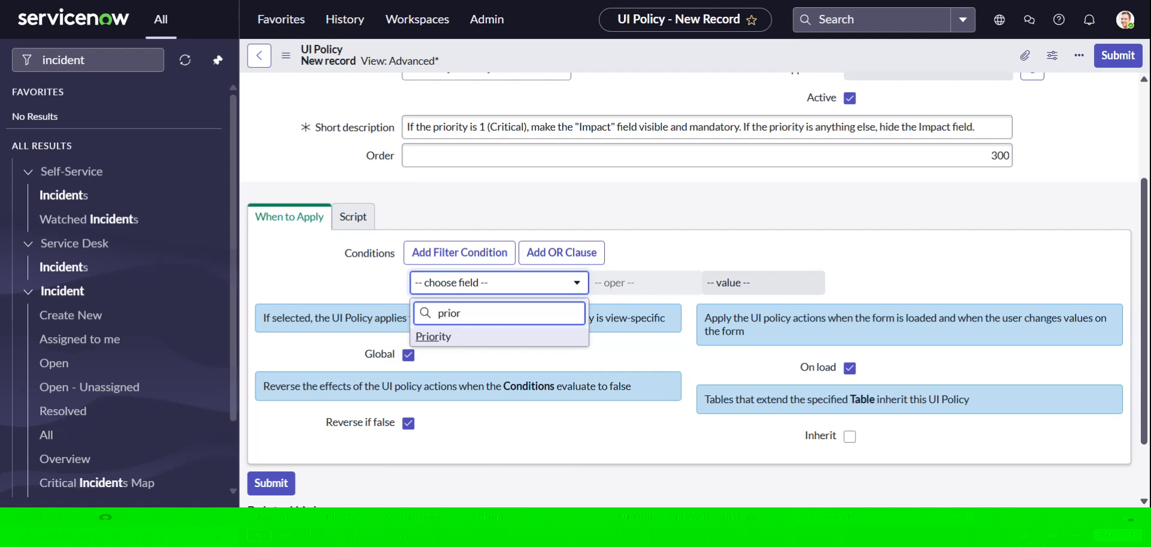
{"action": "left_click", "coordinate": [504, 336]}
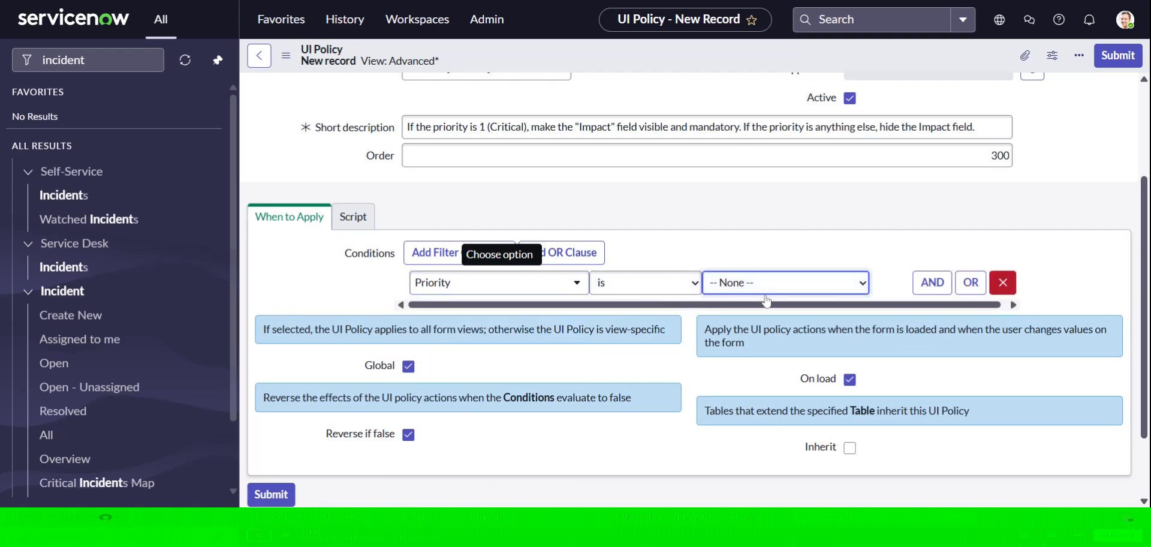
{"action": "left_click", "coordinate": [767, 303]}
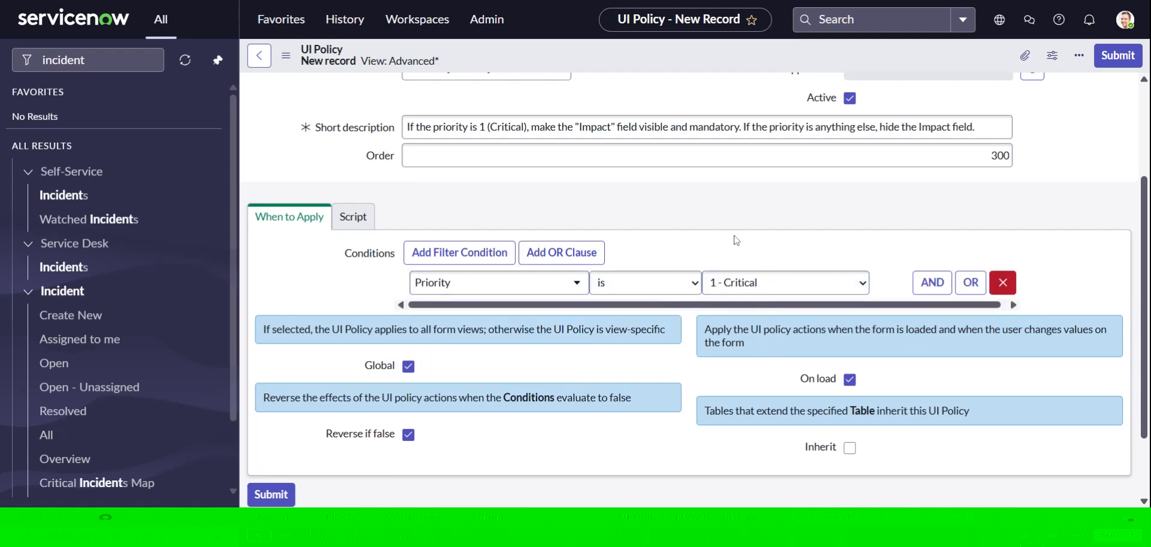
{"action": "scroll", "coordinate": [736, 240], "scroll_direction": "down", "scroll_amount": 3}
{"action": "right_click", "coordinate": [606, 55]}
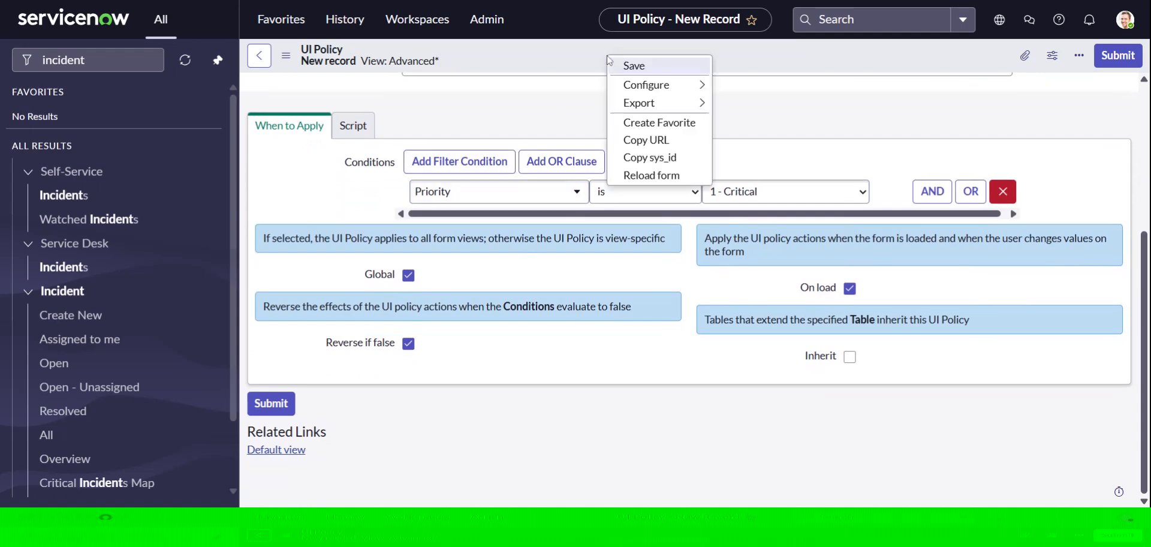
{"action": "left_click", "coordinate": [628, 64]}
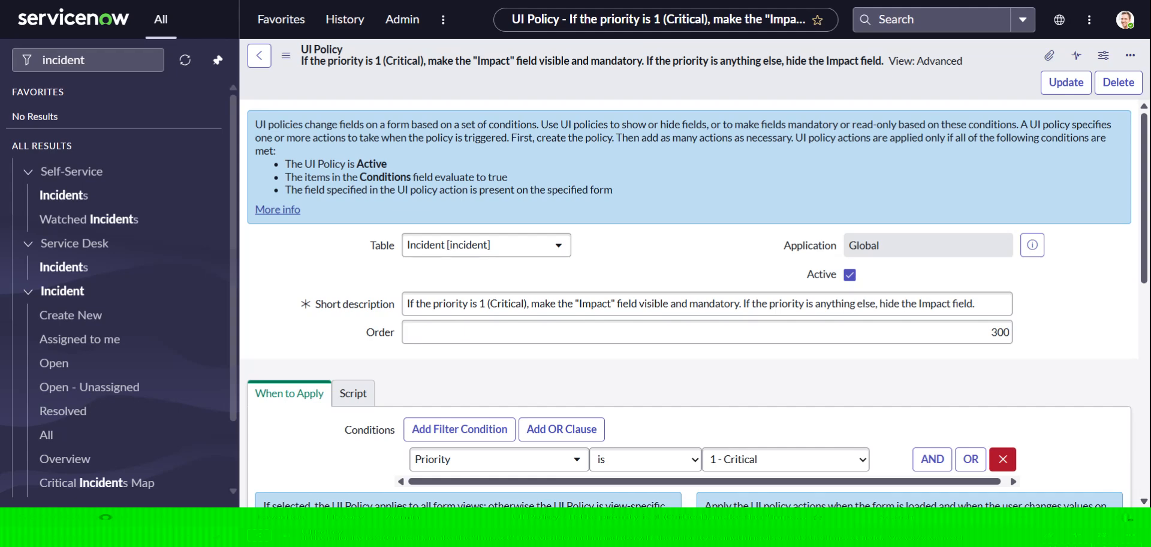
Step: Start a new UI policy action for this policy and choose Impact as its field
{"action": "scroll", "coordinate": [667, 259], "scroll_direction": "down", "scroll_amount": 8}
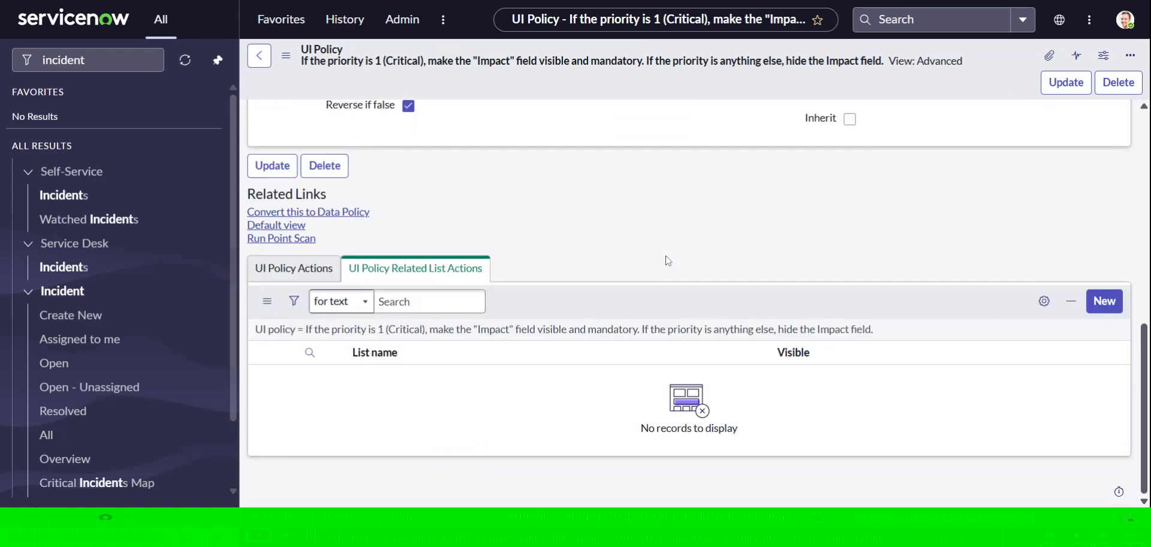
{"action": "left_click", "coordinate": [294, 268]}
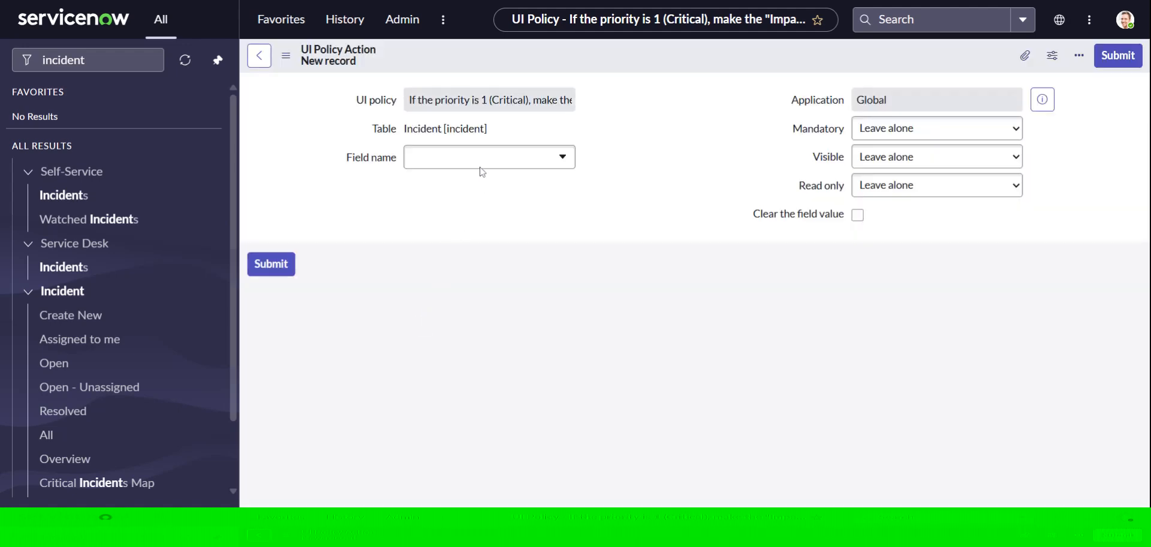
{"action": "left_click", "coordinate": [481, 164]}
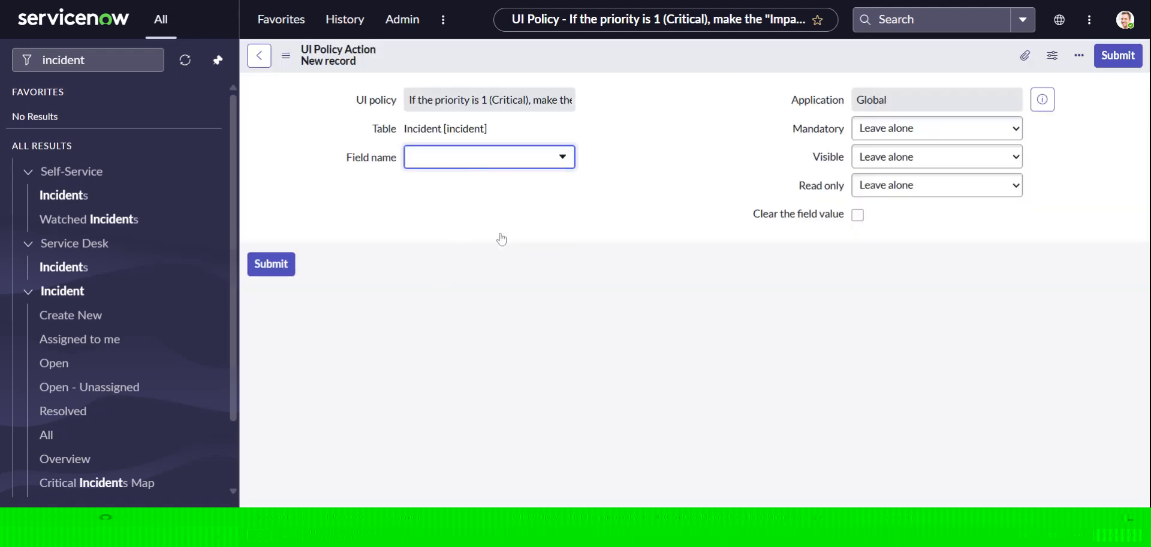
{"action": "left_click", "coordinate": [507, 196]}
{"action": "left_click", "coordinate": [507, 195]}
{"action": "left_click", "coordinate": [507, 195]}
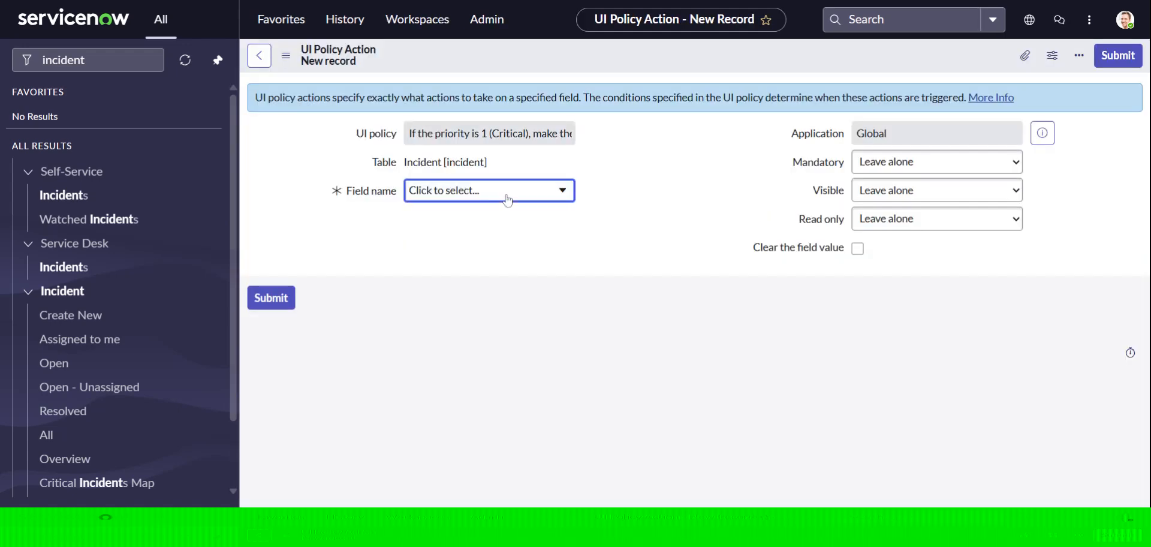
{"action": "scroll", "coordinate": [656, 244], "scroll_direction": "down", "scroll_amount": 10}
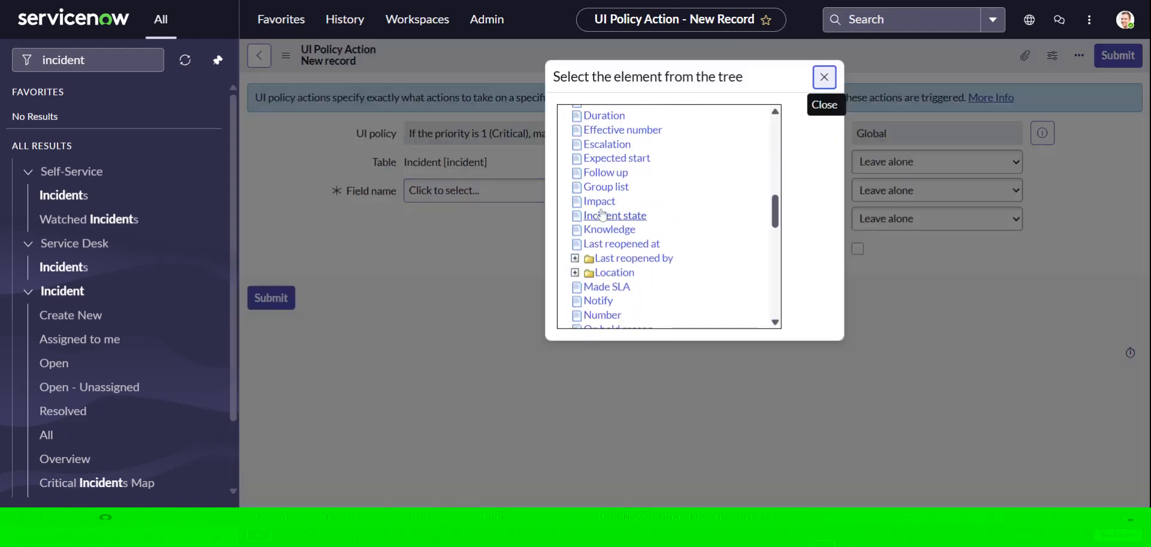
{"action": "left_click", "coordinate": [600, 202]}
Step: Set Mandatory and Visible to True for the Impact field and submit the UI policy action
{"action": "left_click", "coordinate": [897, 167]}
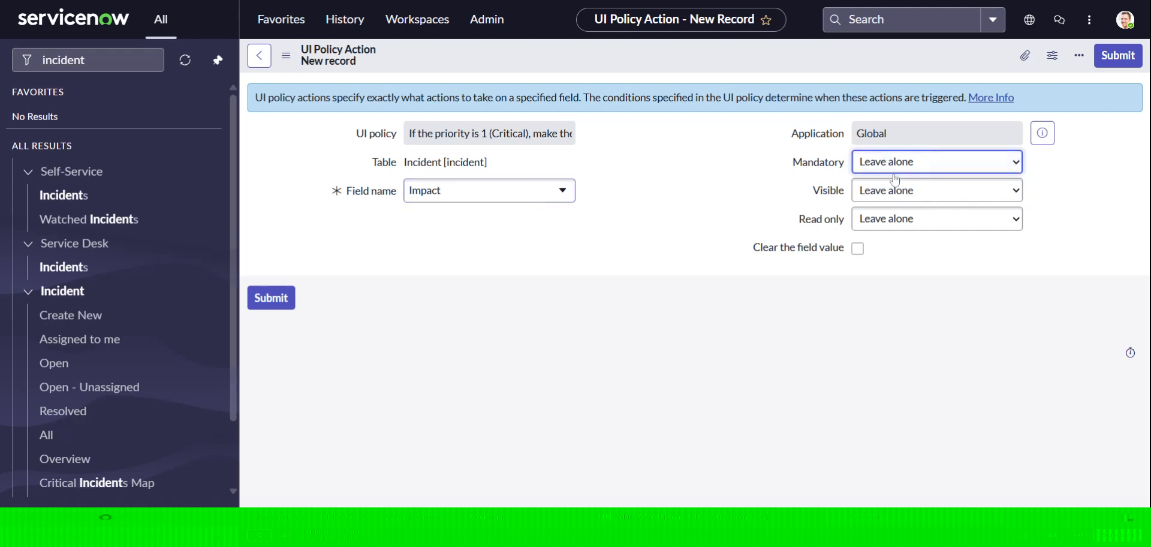
{"action": "left_click", "coordinate": [891, 191]}
{"action": "left_click", "coordinate": [887, 197]}
{"action": "left_click", "coordinate": [888, 217]}
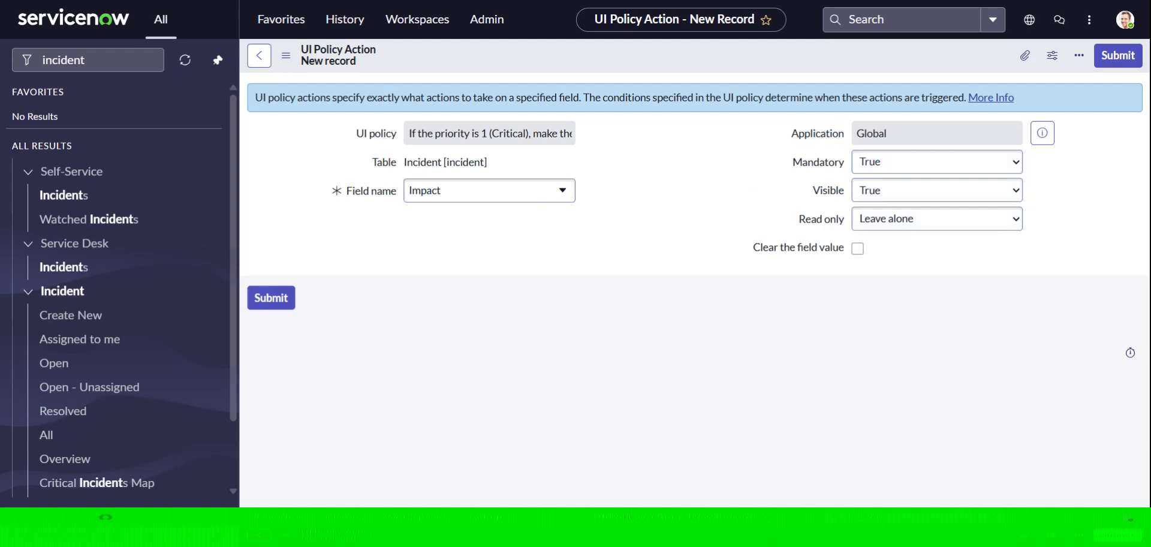
{"action": "left_click", "coordinate": [694, 349]}
{"action": "right_click", "coordinate": [633, 50]}
{"action": "left_click", "coordinate": [286, 300]}
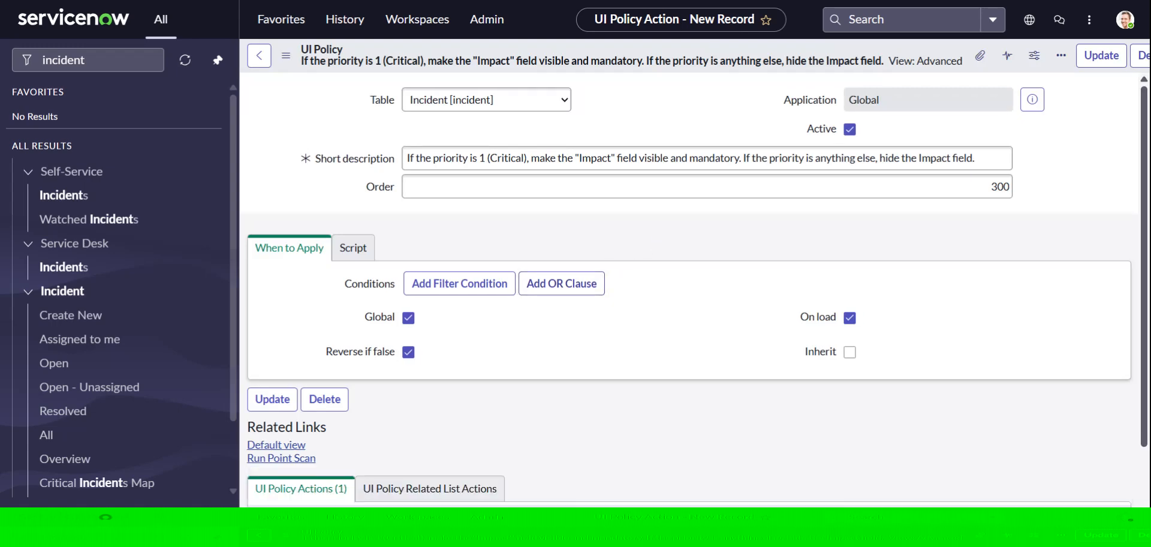
Step: Review the saved policy, then open a new incident form and set its Category to Software while checking the Urgency and Priority fields
{"action": "scroll", "coordinate": [349, 192], "scroll_direction": "down", "scroll_amount": 8}
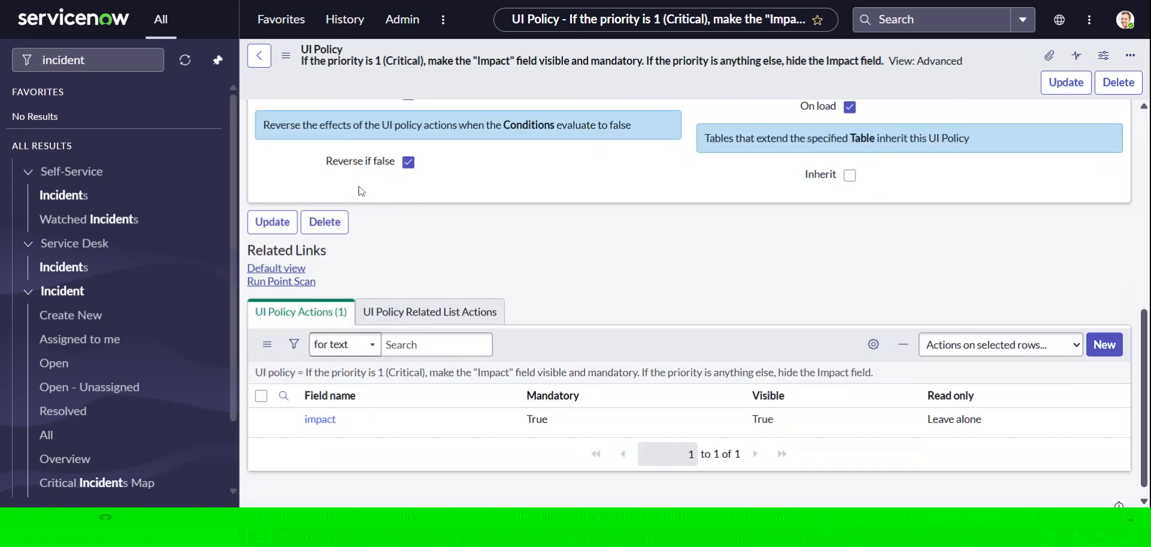
{"action": "scroll", "coordinate": [634, 259], "scroll_direction": "down", "scroll_amount": 1}
{"action": "scroll", "coordinate": [635, 260], "scroll_direction": "up", "scroll_amount": 8}
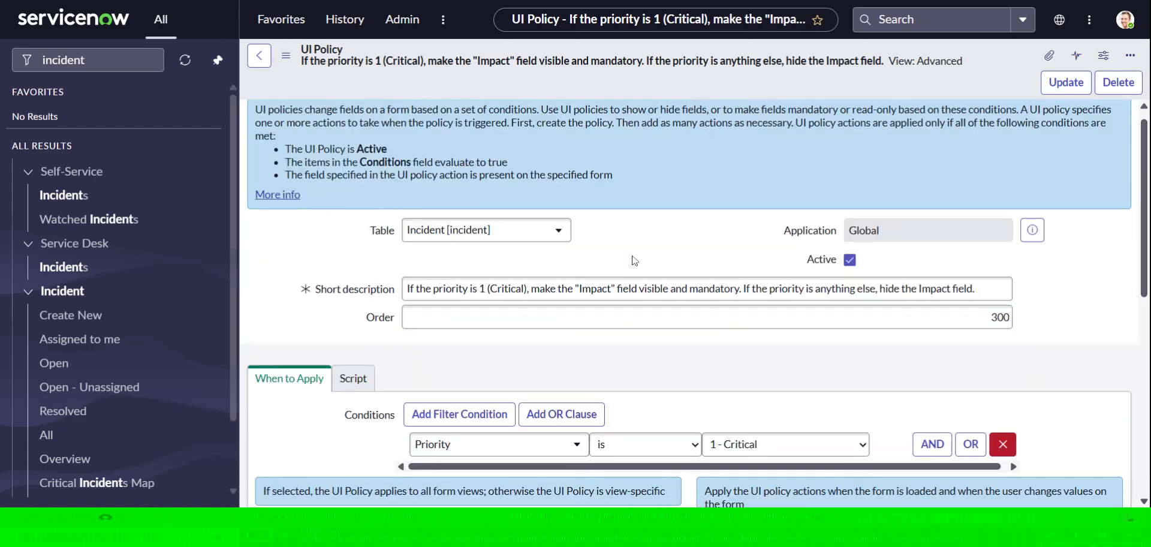
{"action": "scroll", "coordinate": [633, 258], "scroll_direction": "up", "scroll_amount": 1}
{"action": "left_click", "coordinate": [80, 59]}
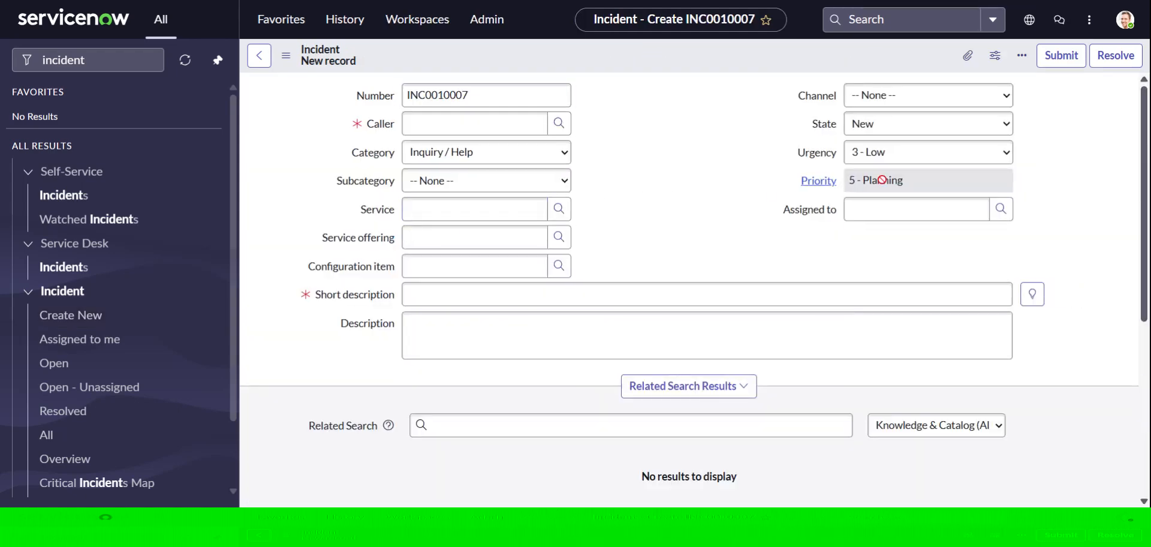
{"action": "left_click", "coordinate": [414, 151]}
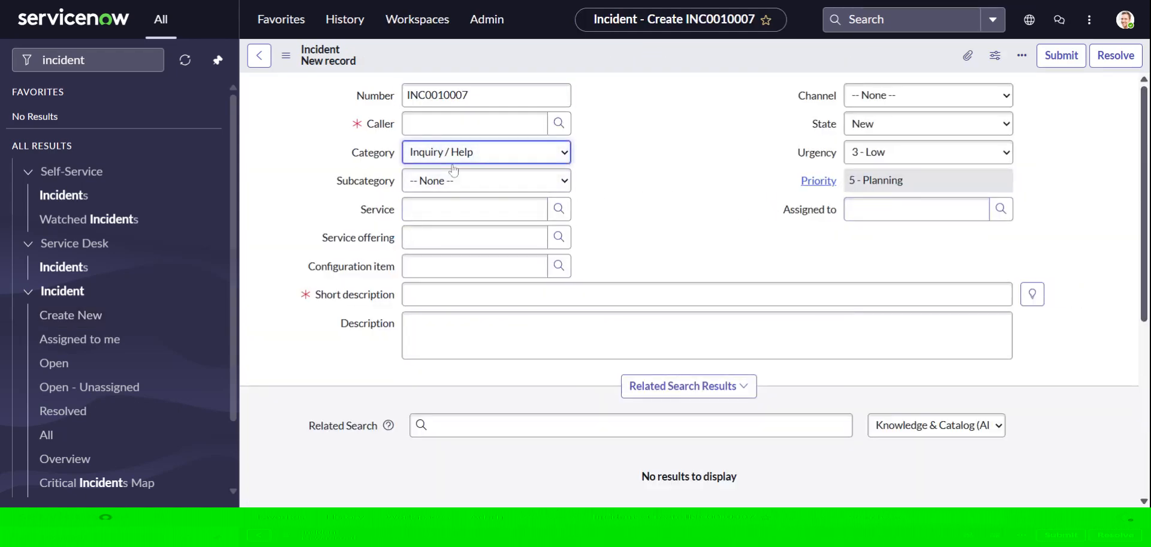
{"action": "left_click", "coordinate": [462, 218]}
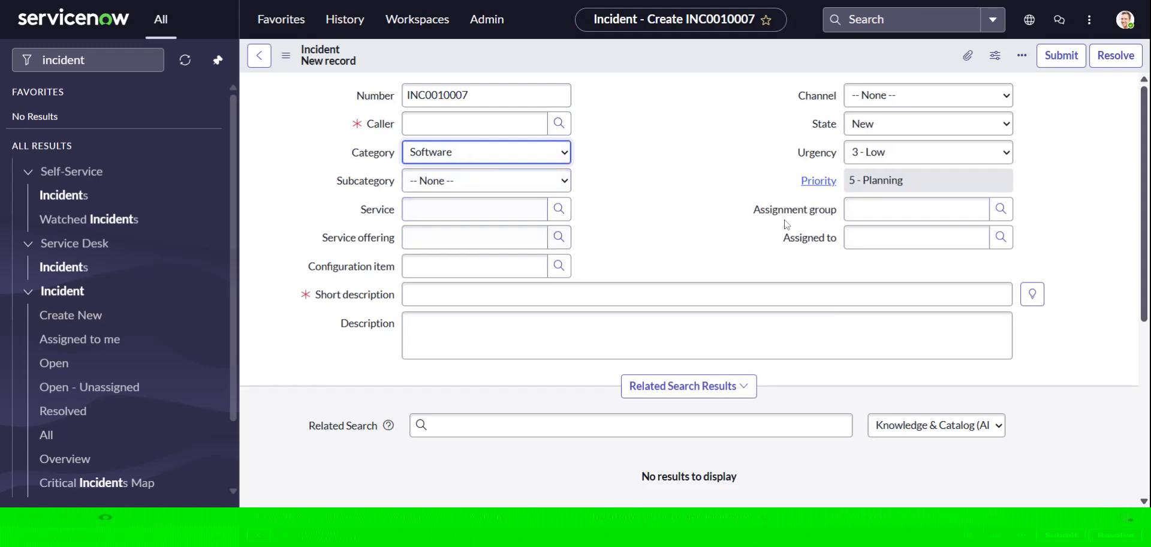
{"action": "left_click", "coordinate": [895, 159]}
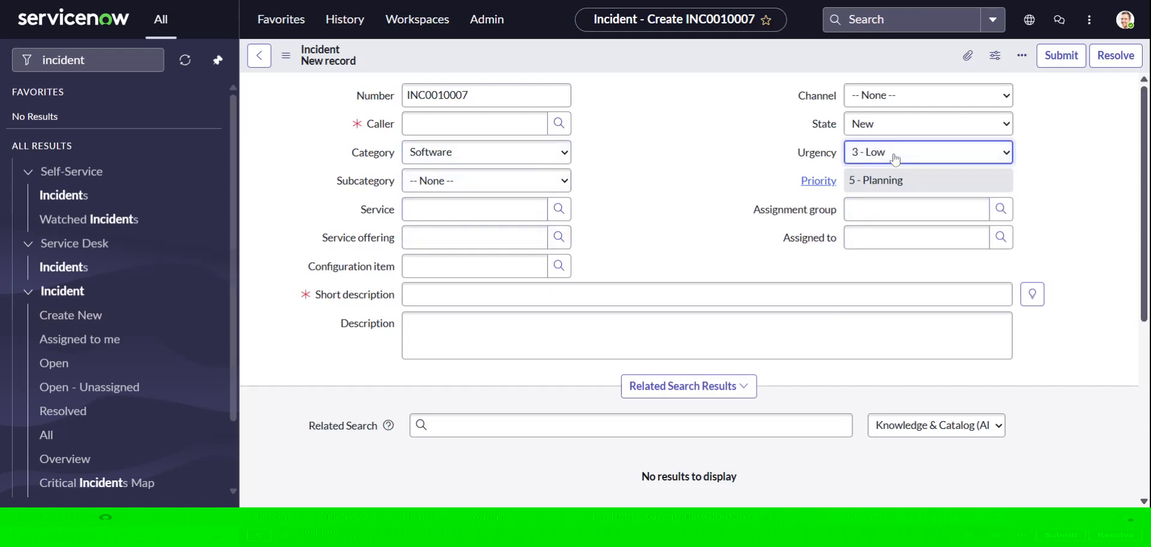
{"action": "left_click", "coordinate": [662, 181]}
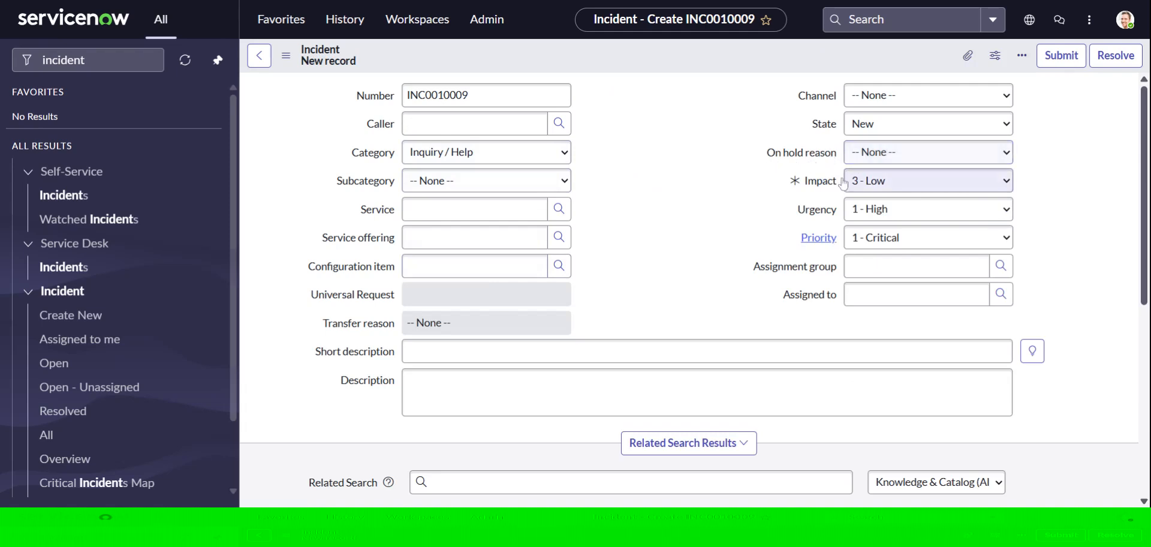
Step: Switch the new incident's Priority to 2 - High and back to 1 - Critical to check how the Impact field behaves
{"action": "mouse_move", "coordinate": [826, 189]}
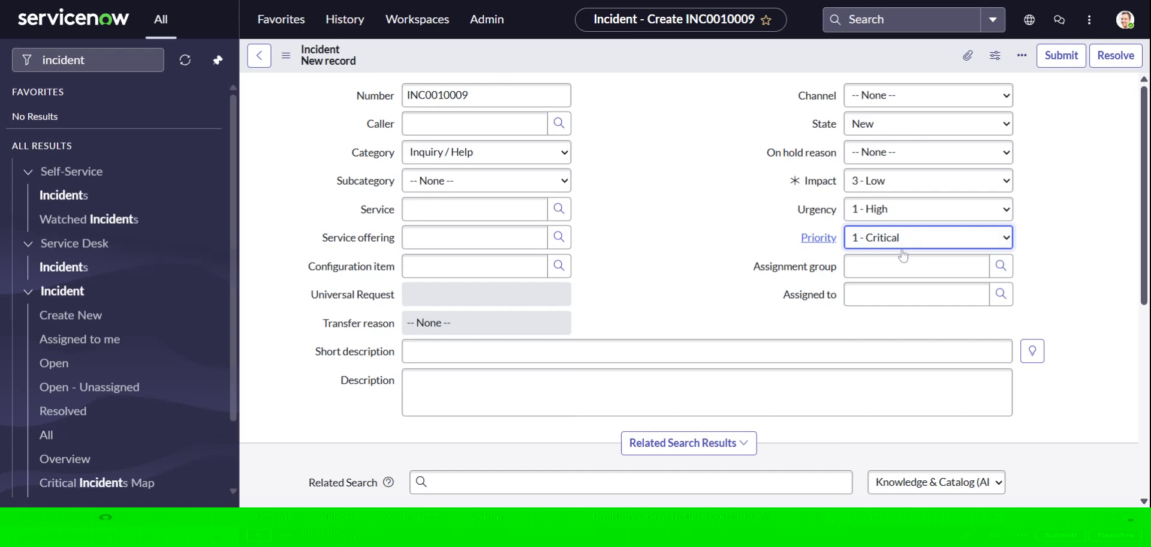
{"action": "left_click", "coordinate": [906, 304]}
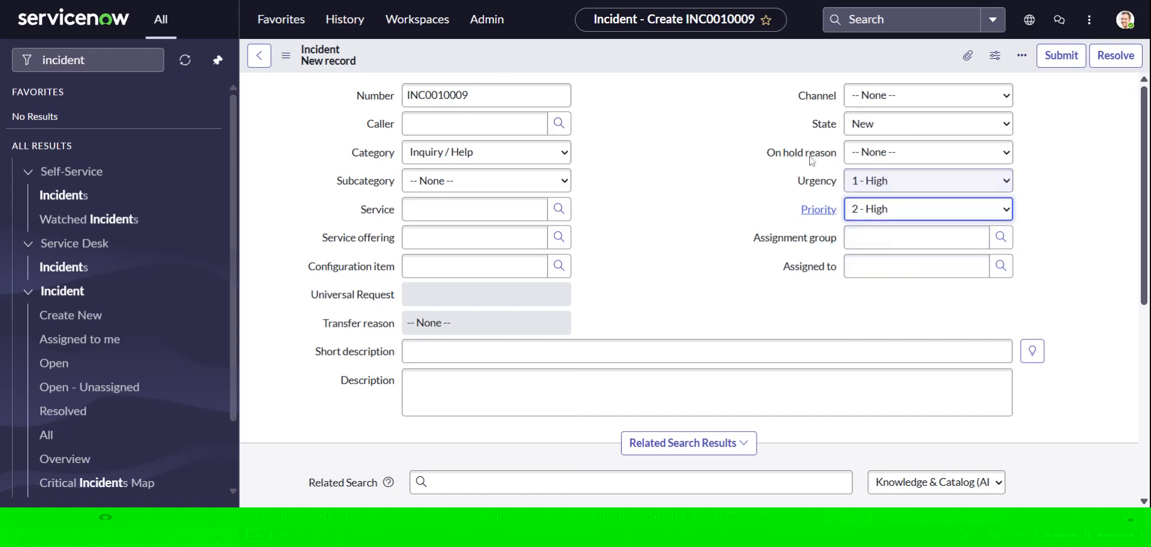
{"action": "left_click", "coordinate": [865, 241]}
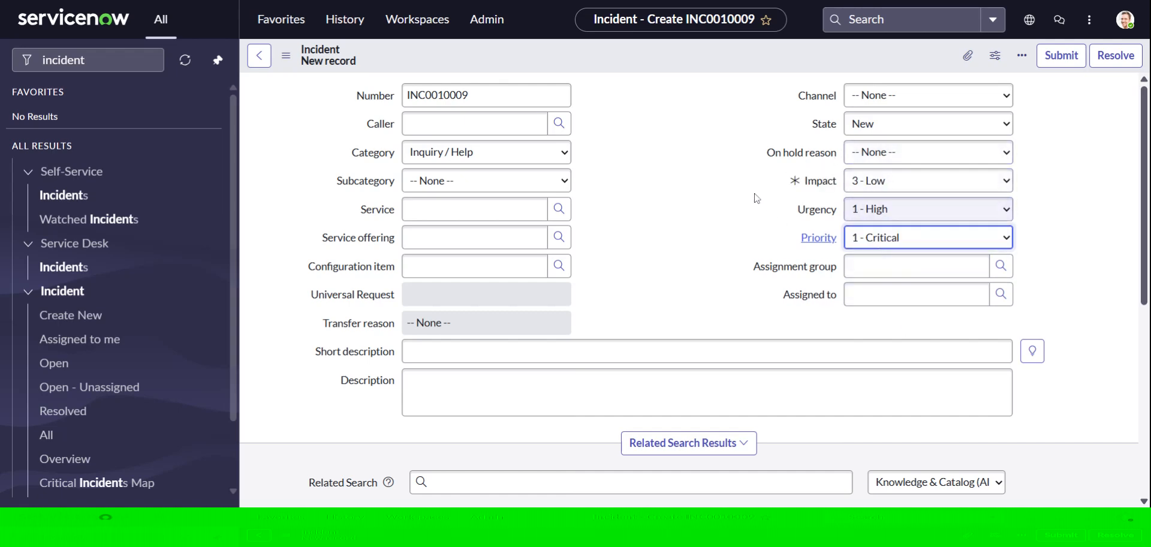
{"action": "left_click", "coordinate": [755, 193]}
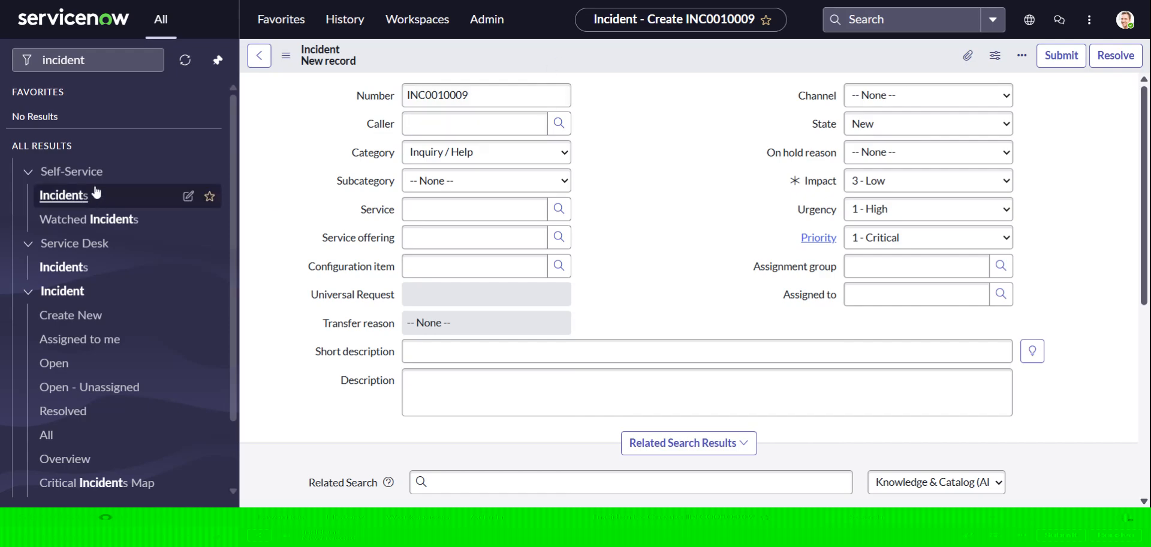
Step: Leave the new incident without saving and look through the list of all incidents
{"action": "left_click", "coordinate": [48, 436]}
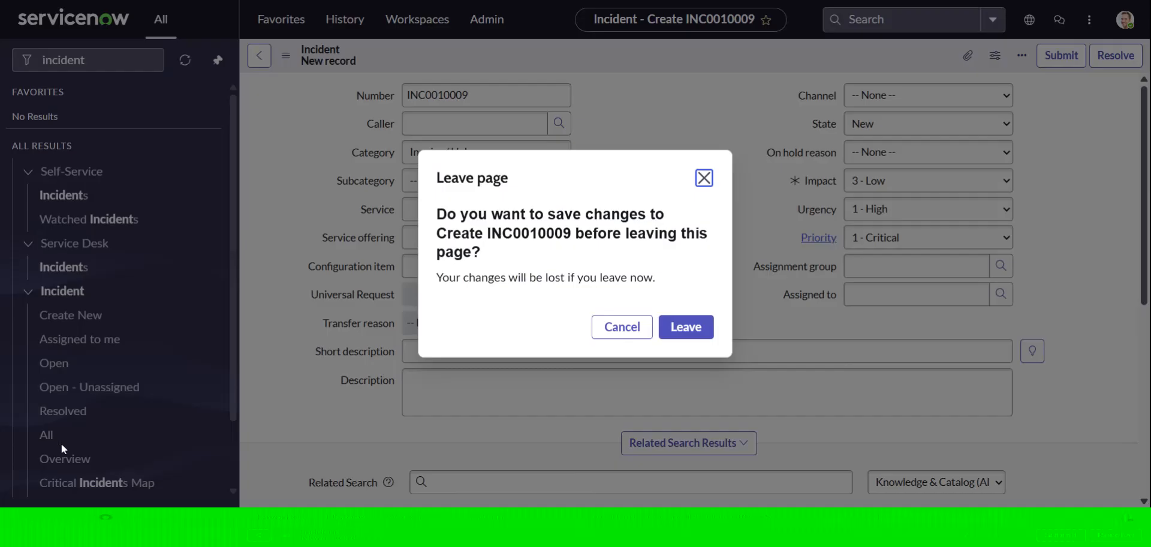
{"action": "left_click", "coordinate": [685, 325]}
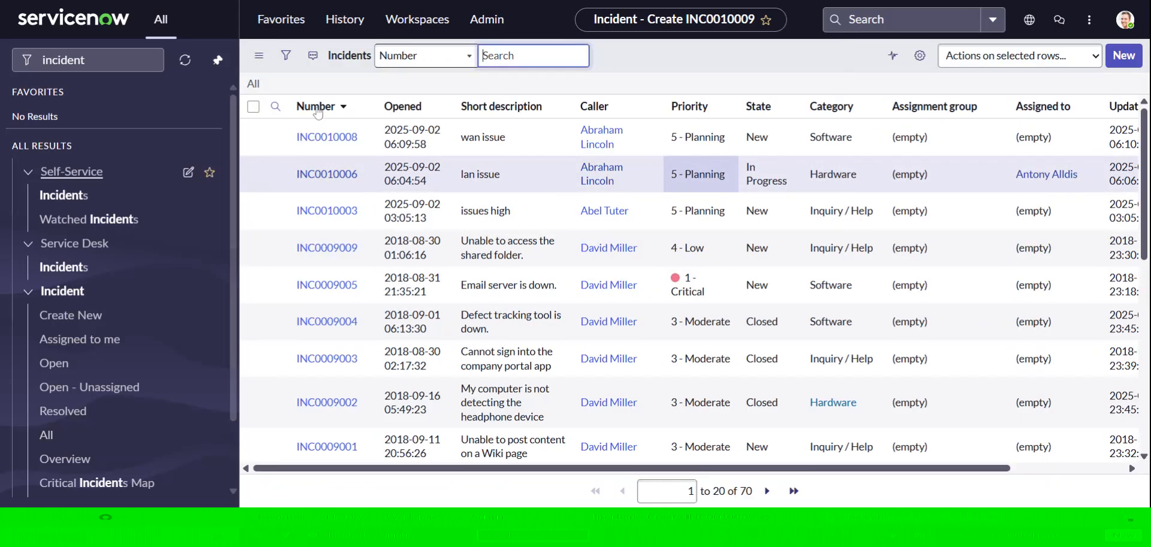
{"action": "scroll", "coordinate": [466, 180], "scroll_direction": "down", "scroll_amount": 3}
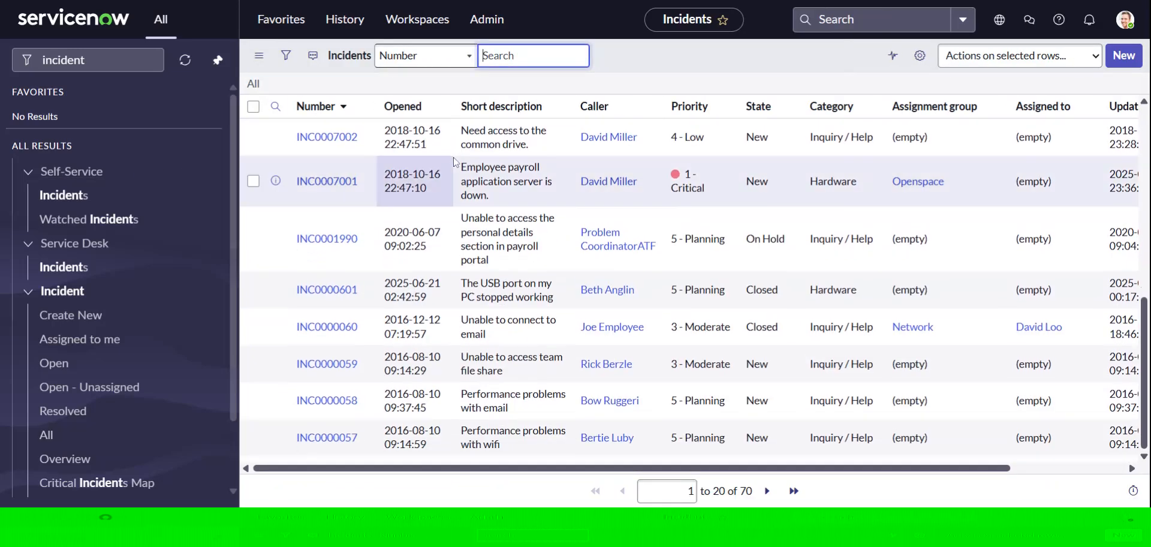
{"action": "scroll", "coordinate": [539, 149], "scroll_direction": "up", "scroll_amount": 5}
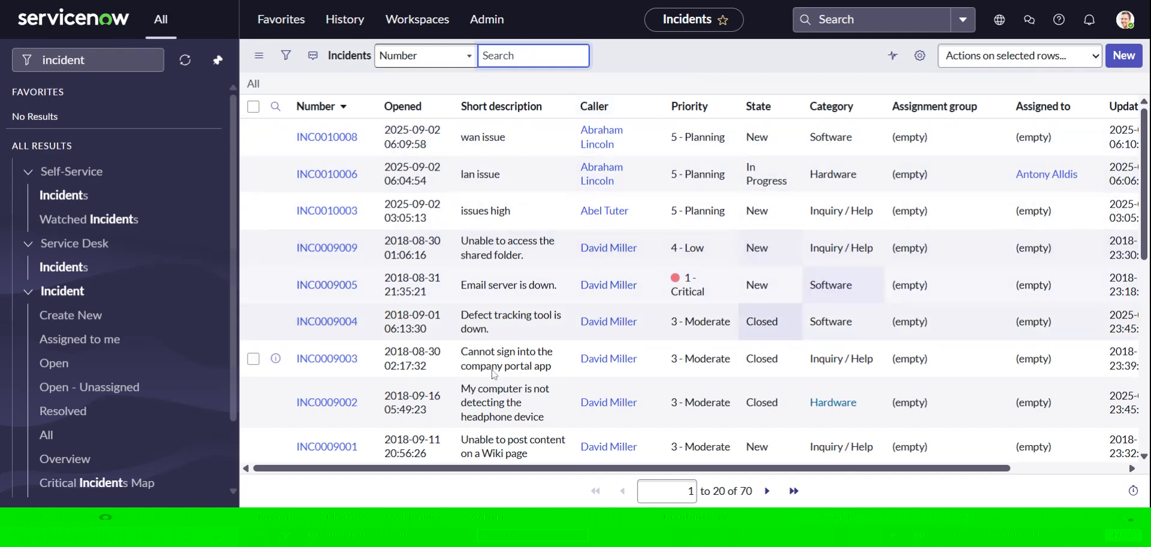
{"action": "left_click", "coordinate": [758, 5]}
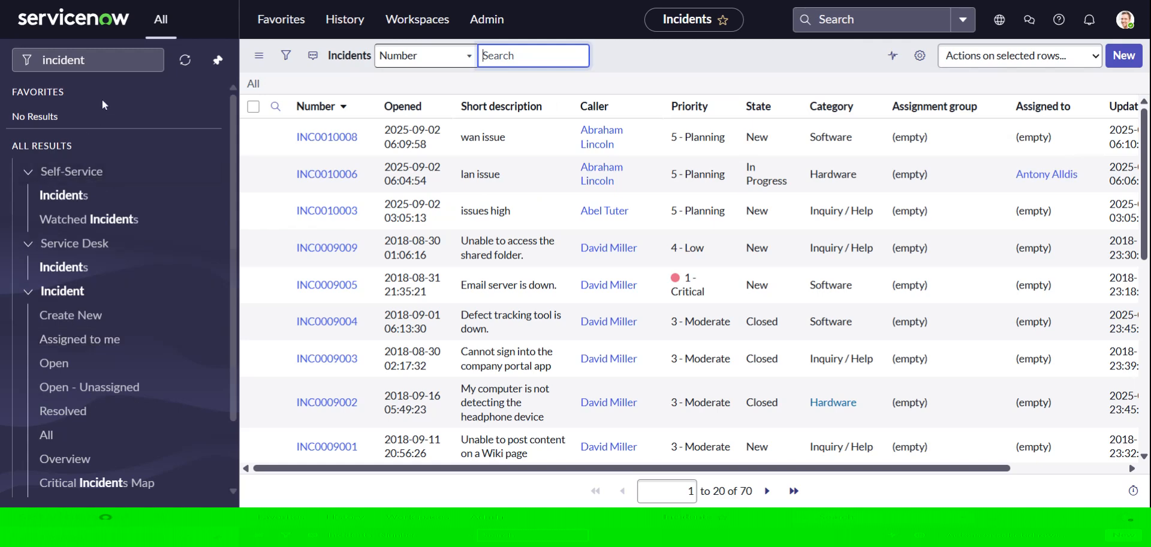
Step: Start a new incident record and open a configuration page for the Incident form
{"action": "left_click", "coordinate": [49, 324]}
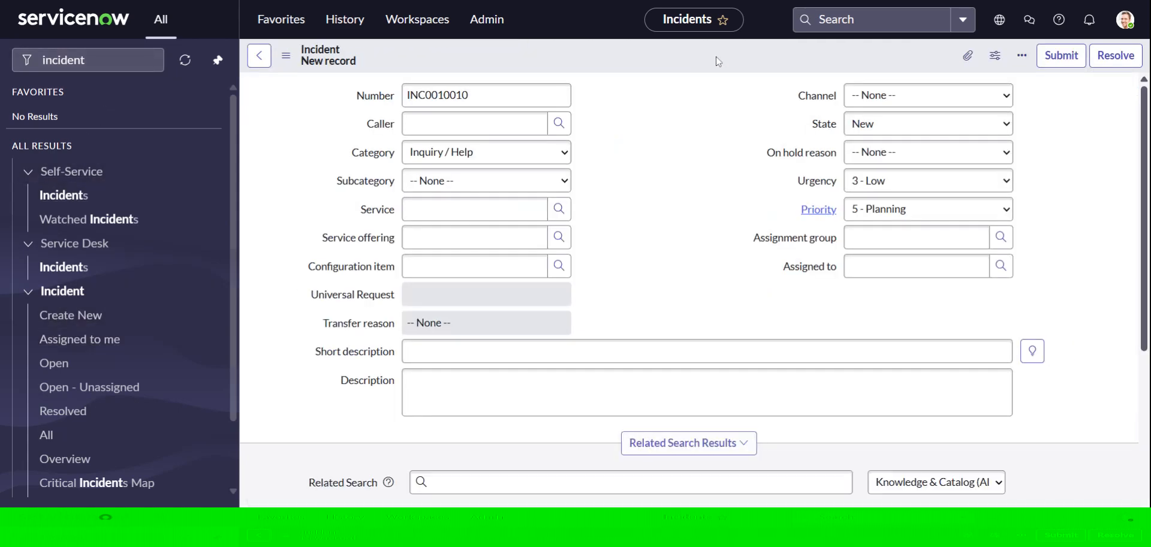
{"action": "right_click", "coordinate": [659, 51]}
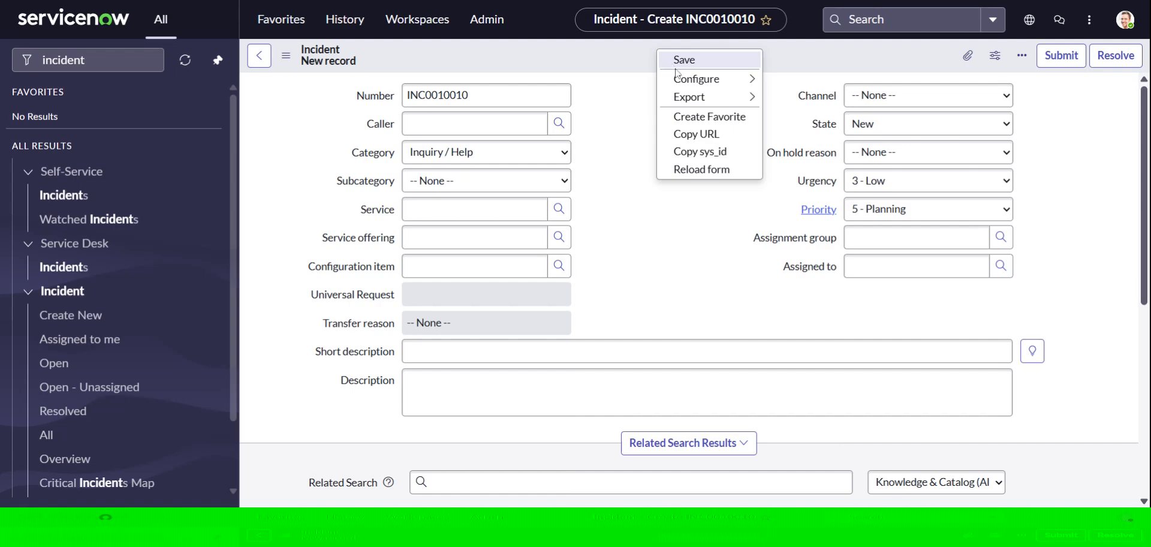
{"action": "mouse_move", "coordinate": [739, 87]}
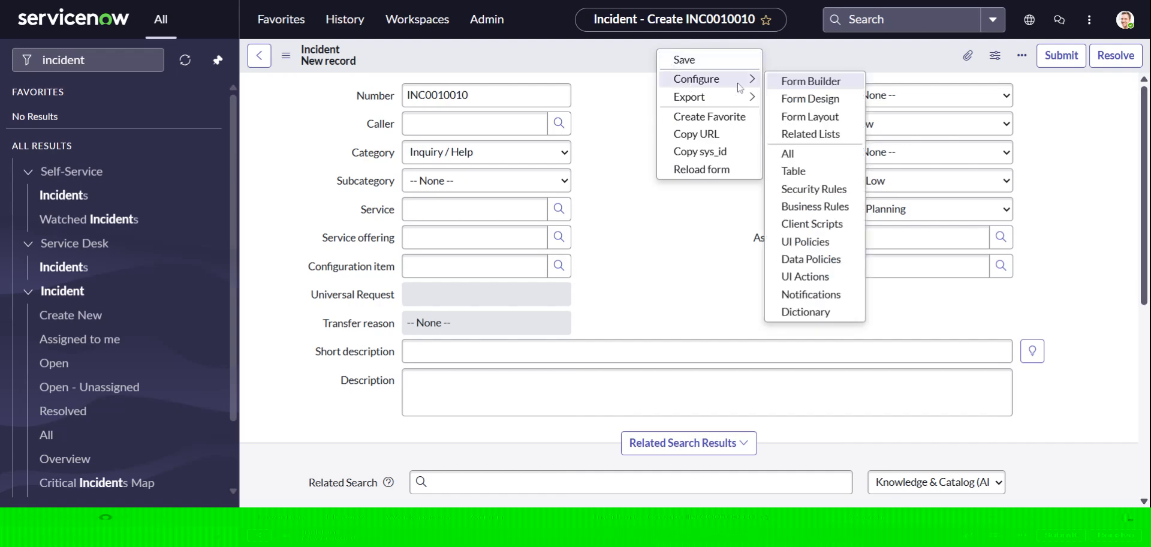
{"action": "key", "text": "Return"}
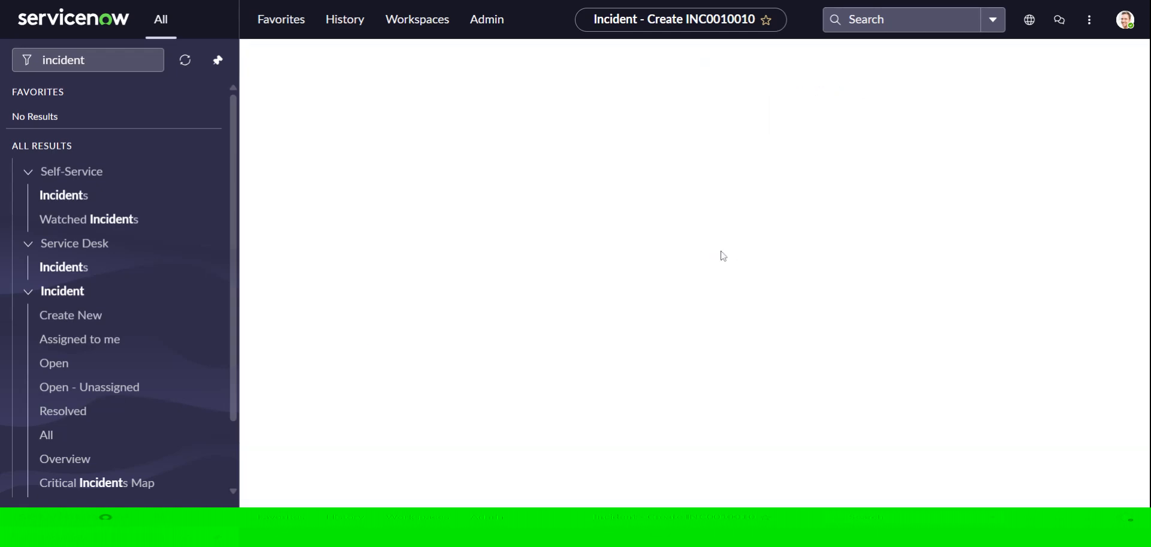